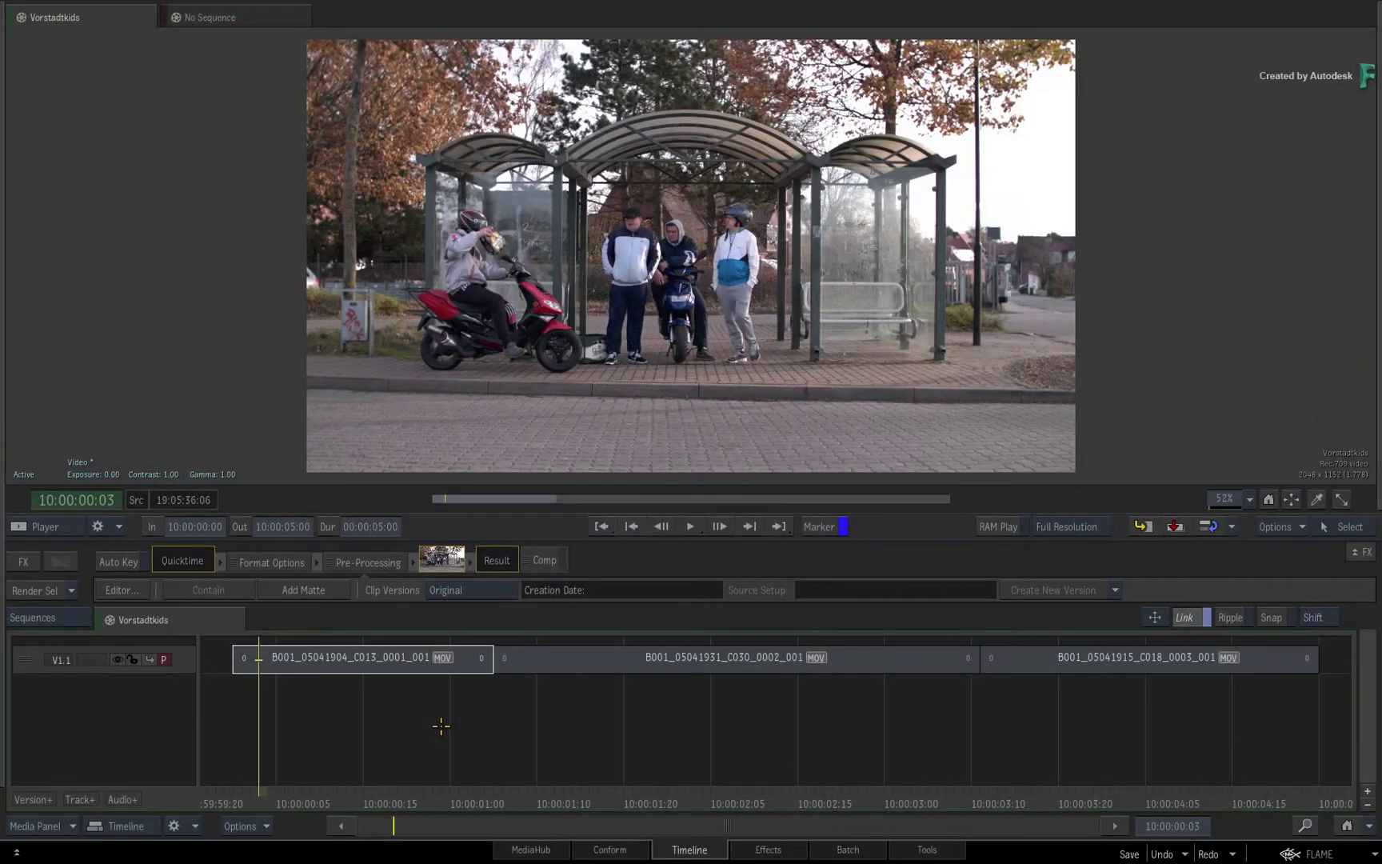
# Step: Scrub the sequence, then load the first bus-stop clip into the Effects environment
pyautogui.moveTo(277, 782)
pyautogui.mouseDown()
pyautogui.moveTo(832, 774)
pyautogui.moveTo(1037, 743)
pyautogui.moveTo(259, 732)
pyautogui.mouseUp()
pyautogui.click(751, 849)
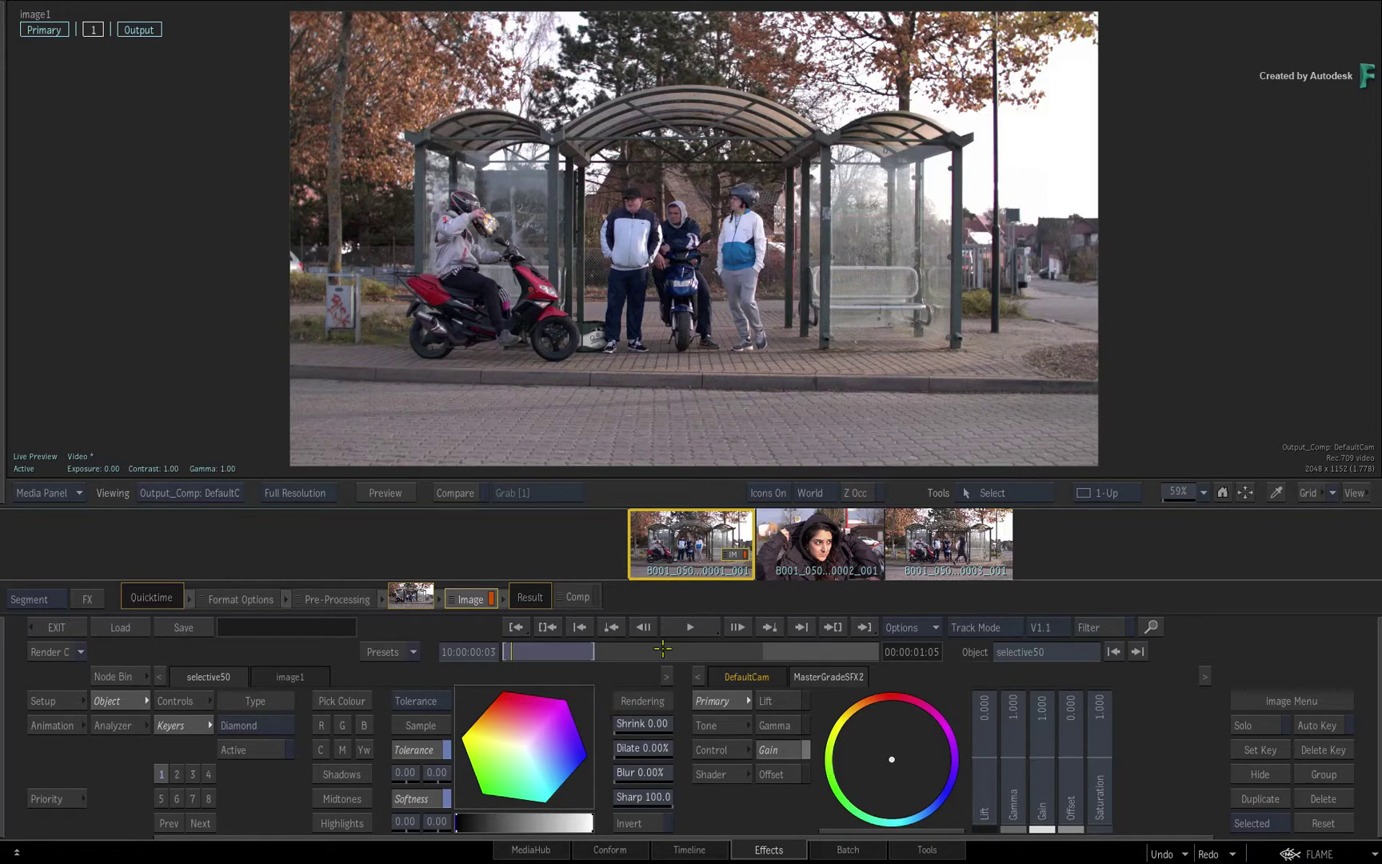
# Step: Step through the later shots and the woman close-up, then return to the first bus-stop shot
pyautogui.click(808, 544)
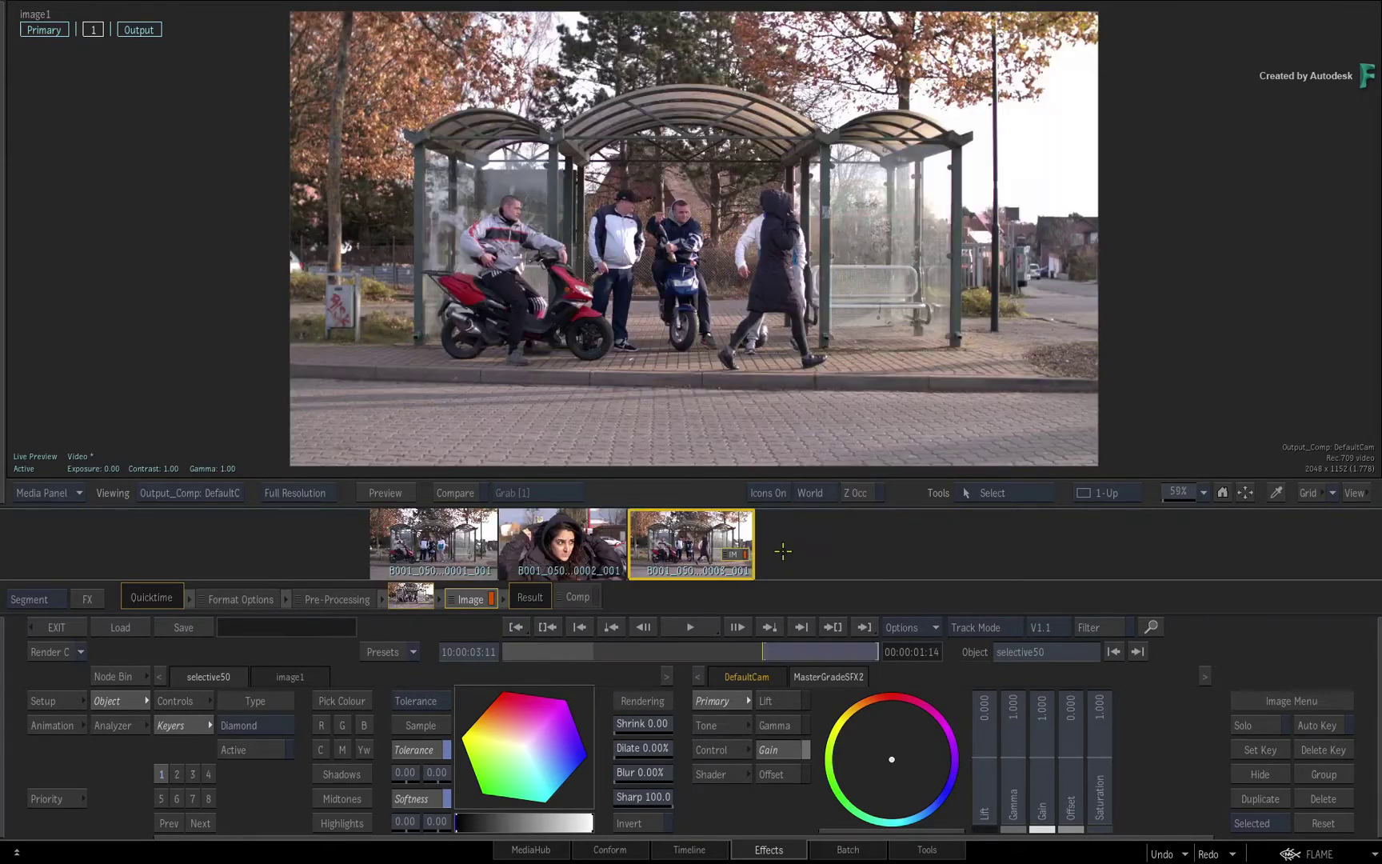
pyautogui.click(579, 548)
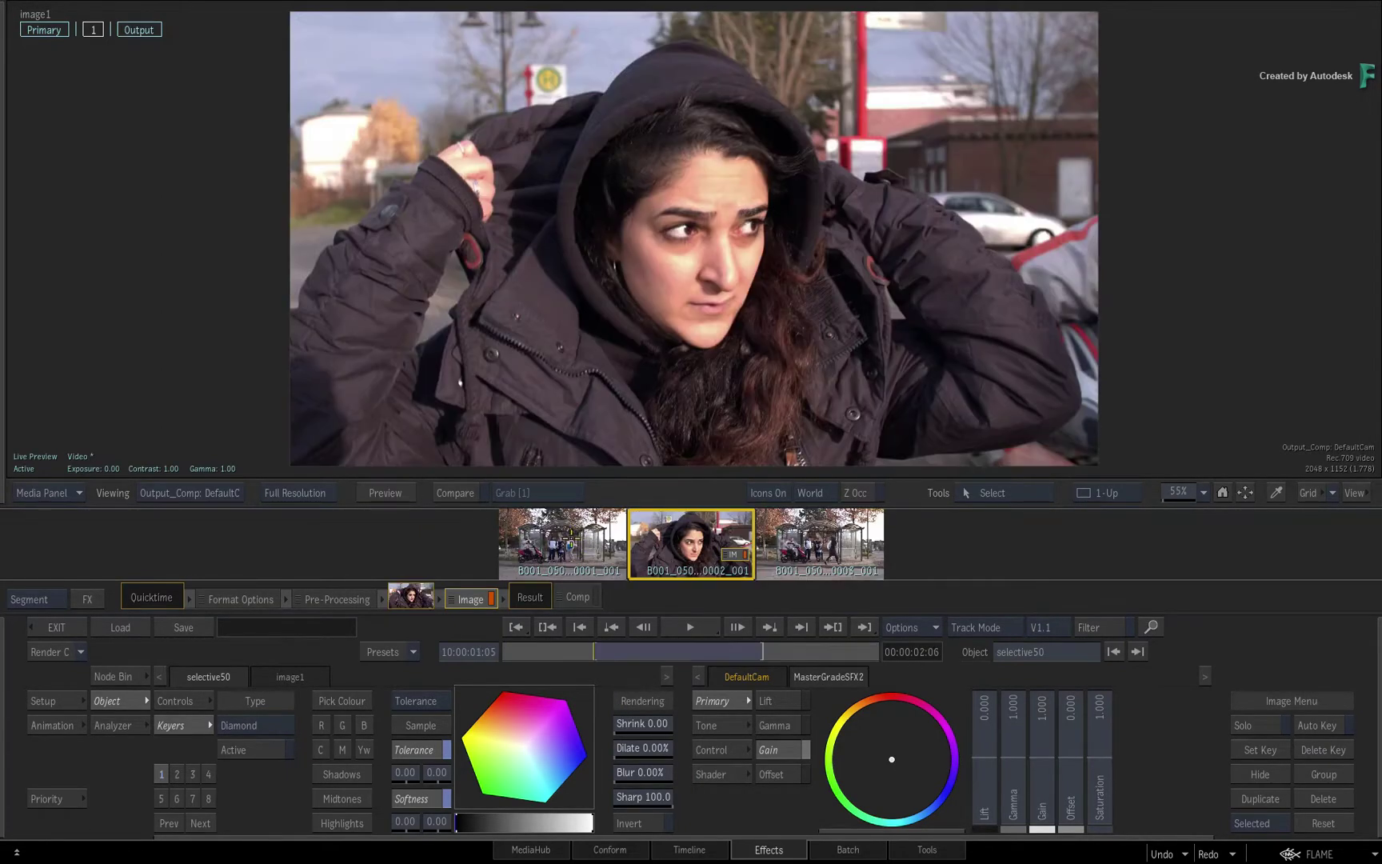
pyautogui.click(576, 537)
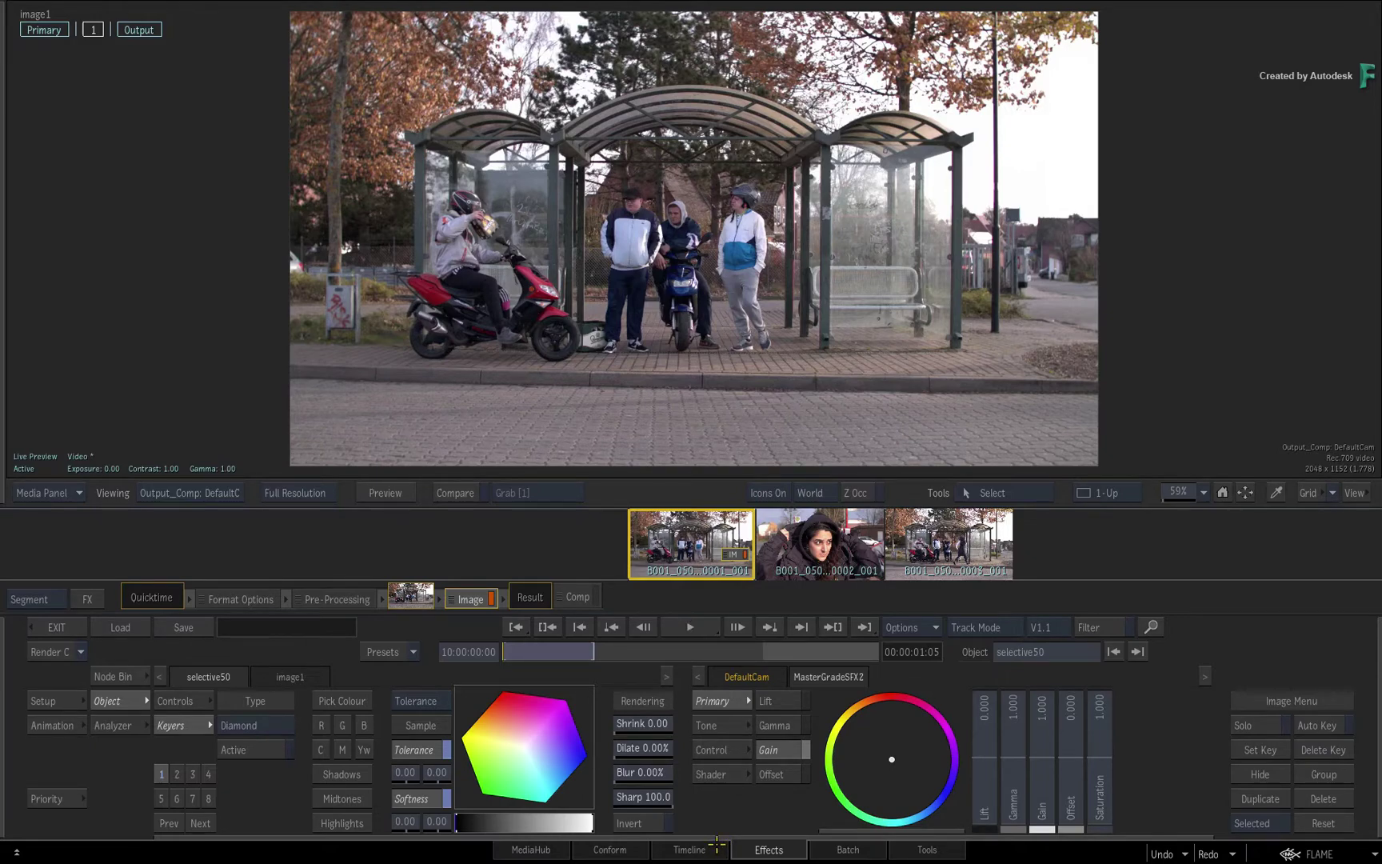
# Step: Add an Image node from All Nodes in the Batch schematic, then return to the timeline
pyautogui.click(716, 849)
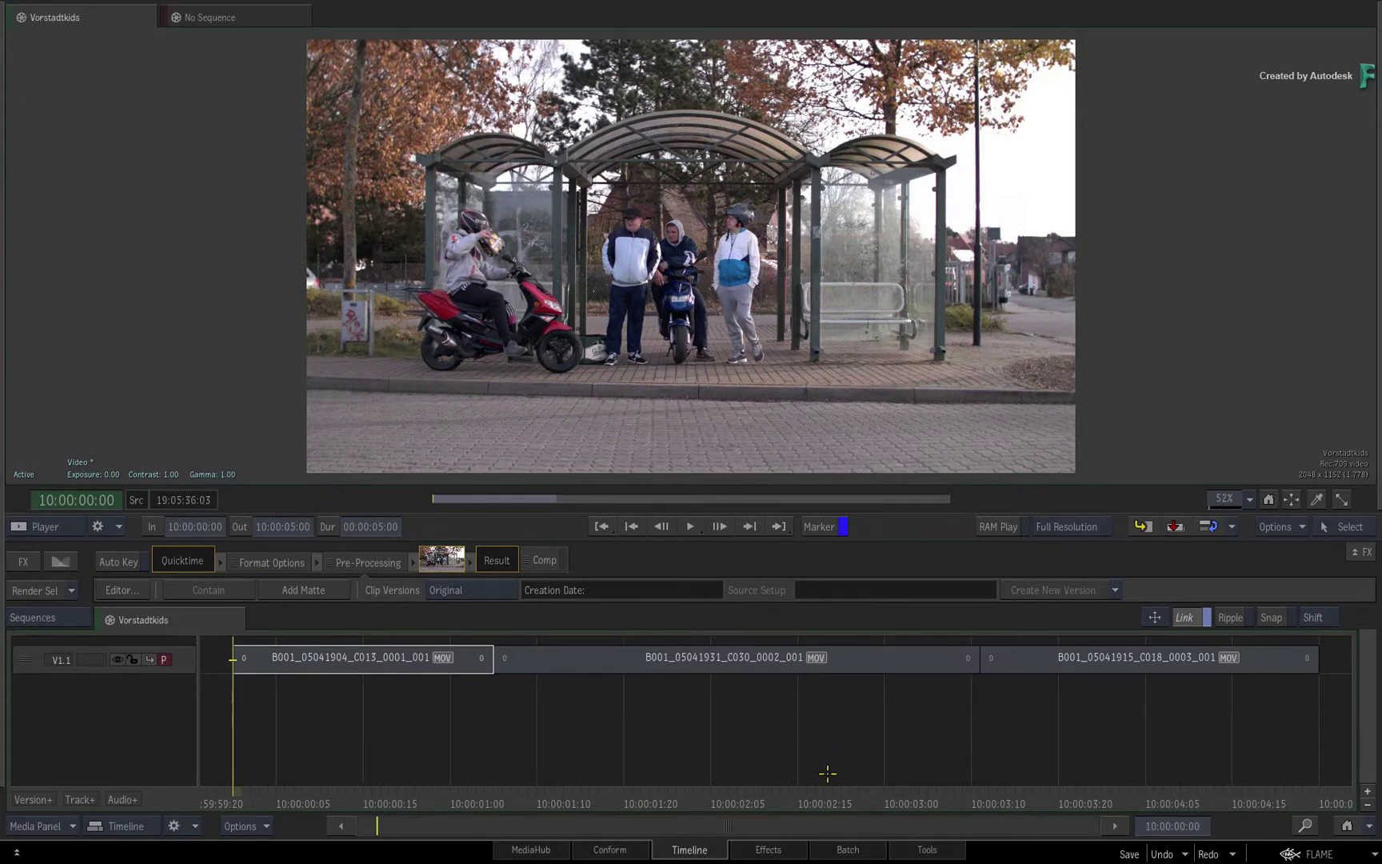
pyautogui.click(831, 850)
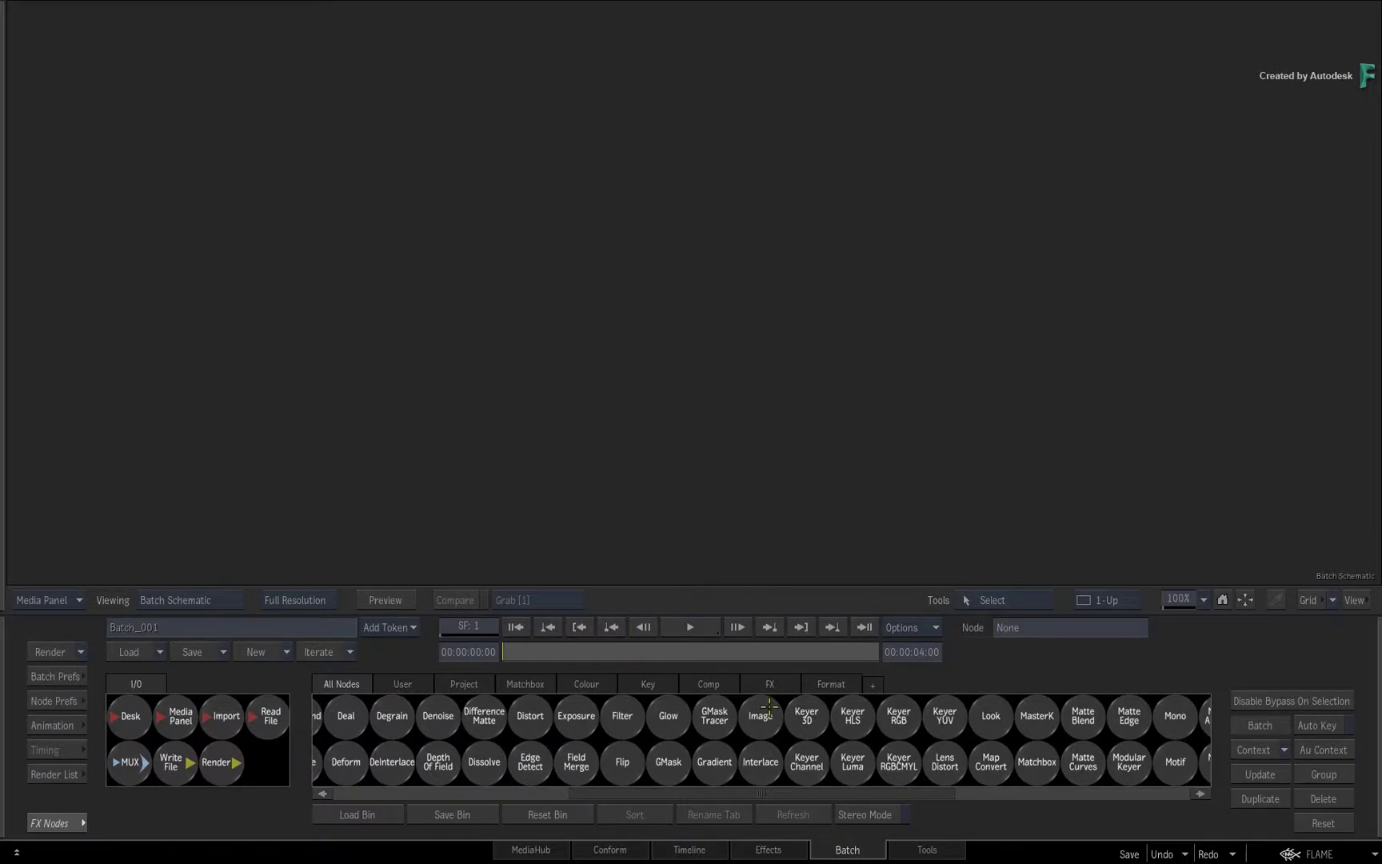
pyautogui.doubleClick(761, 715)
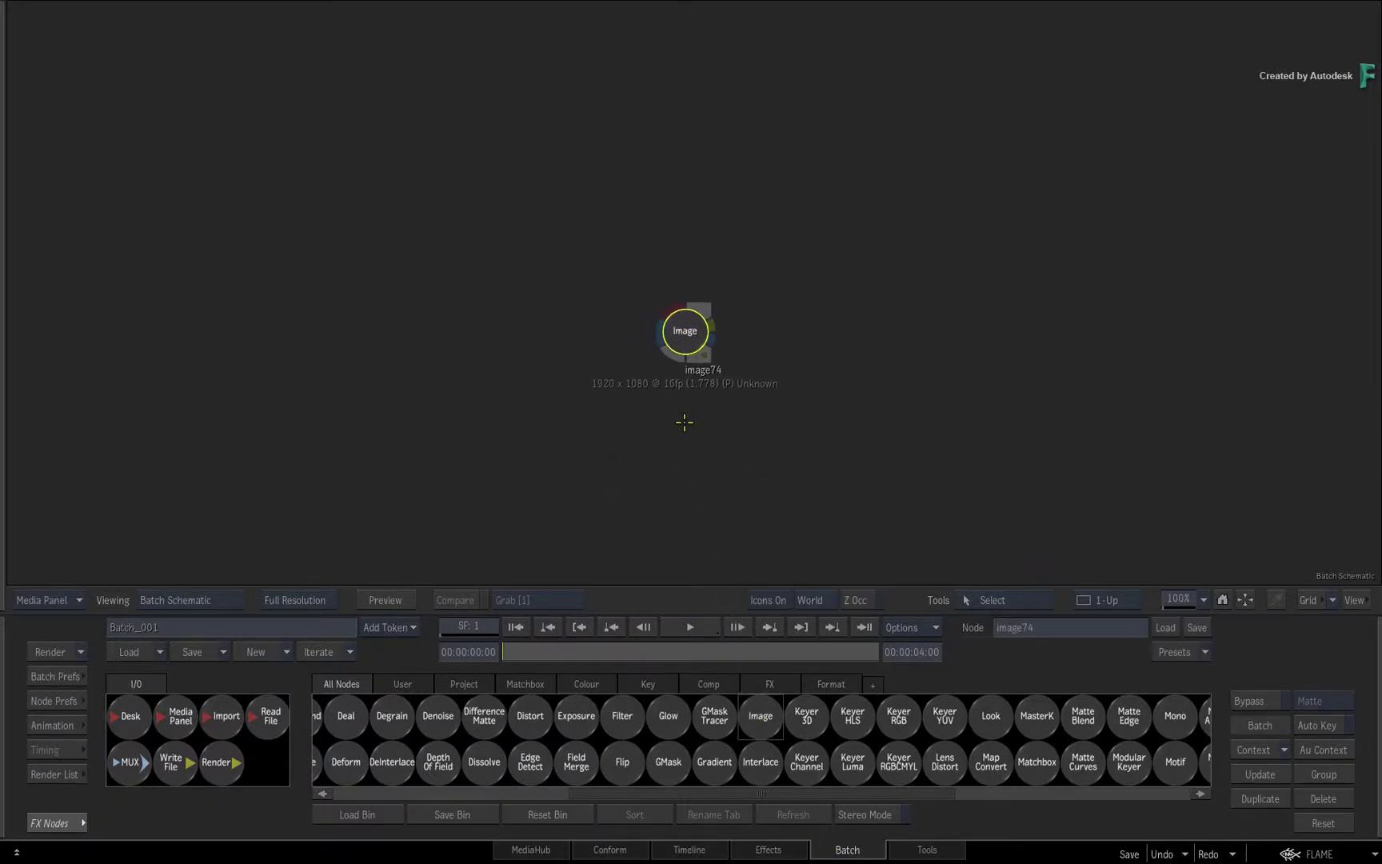
pyautogui.click(713, 849)
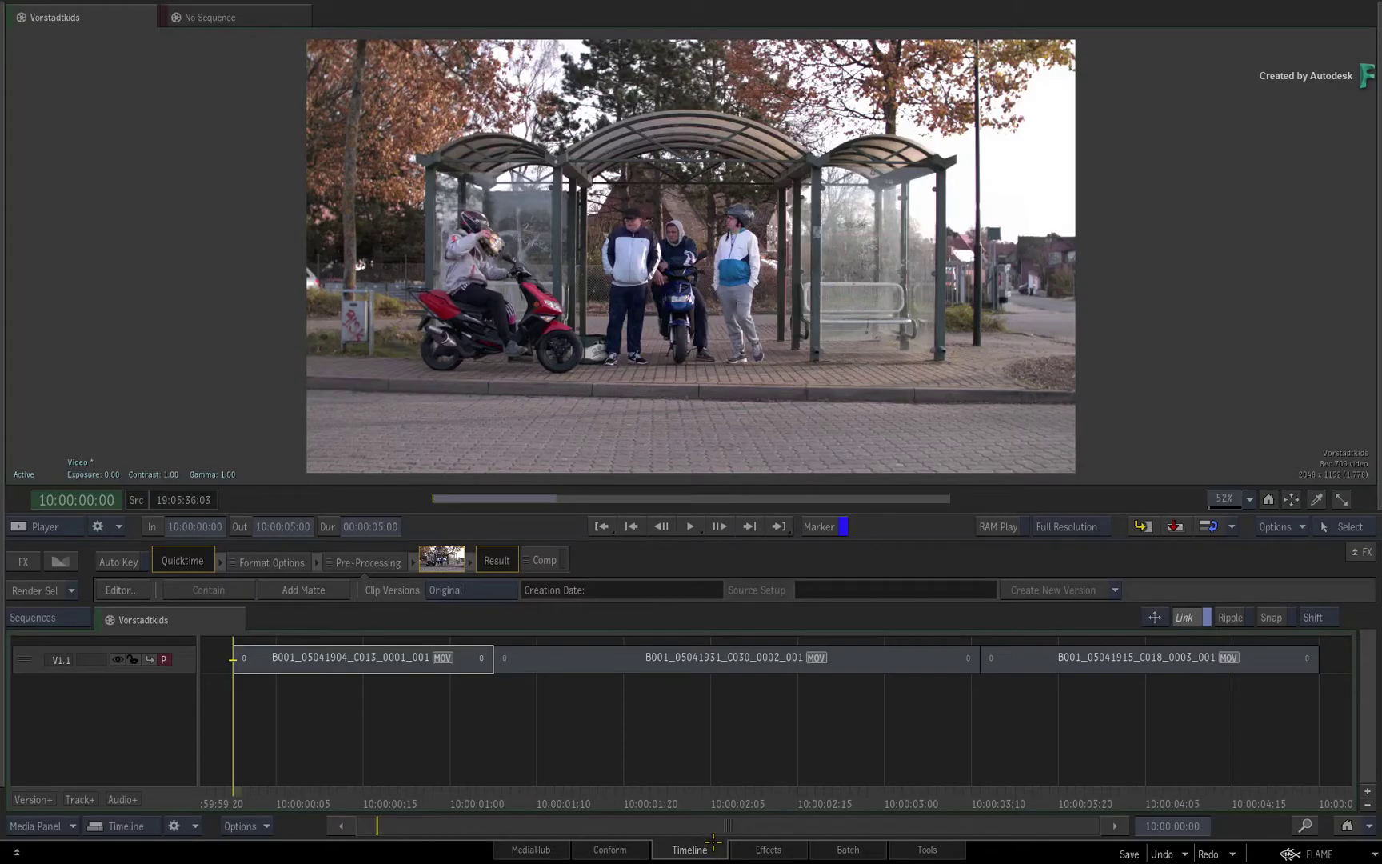
# Step: Scrub across all three shots and select the first clip B001_05041904_C013 on track V1.1
pyautogui.moveTo(279, 779)
pyautogui.mouseDown()
pyautogui.moveTo(1023, 762)
pyautogui.moveTo(470, 656)
pyautogui.moveTo(275, 745)
pyautogui.mouseUp()
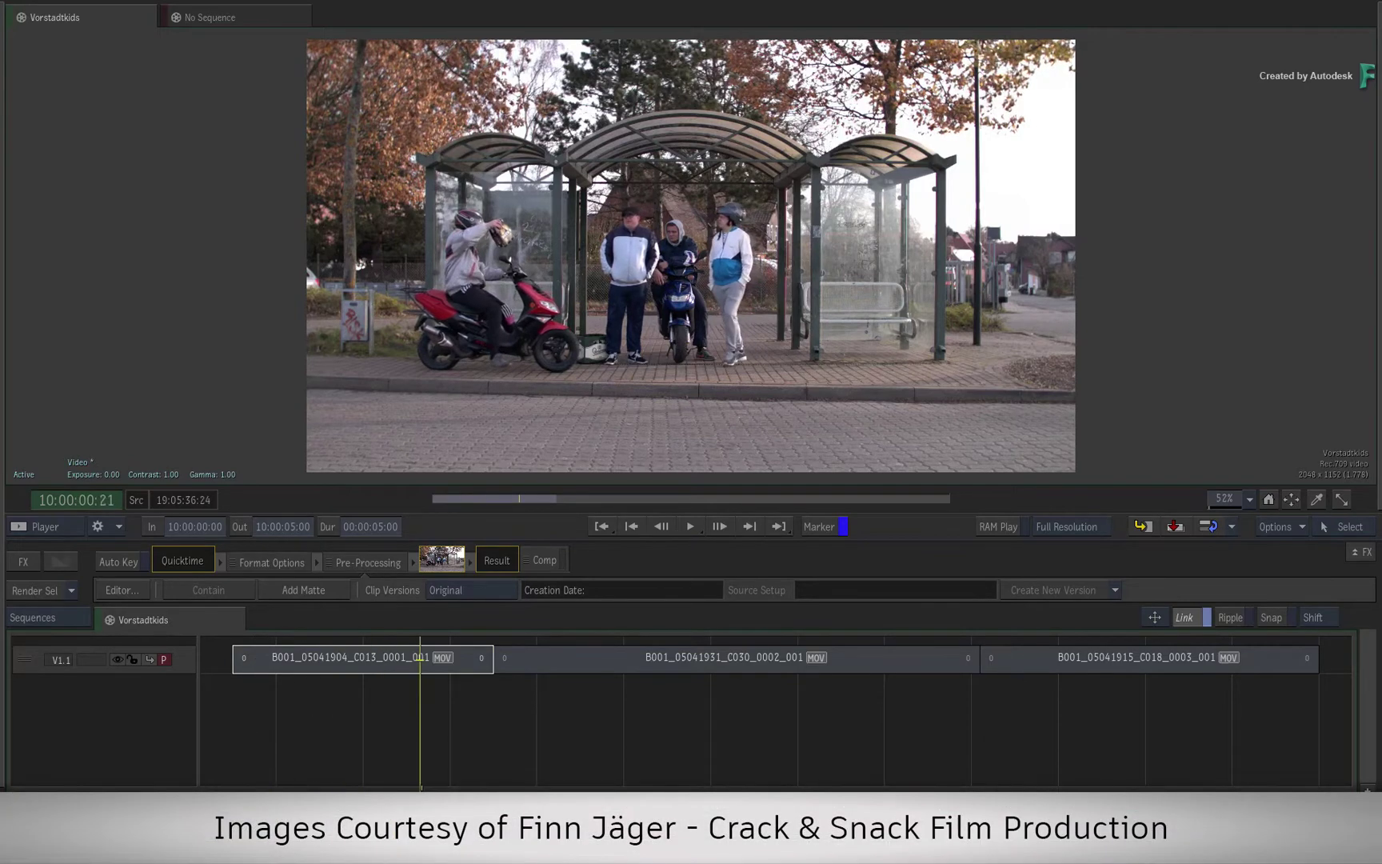
pyautogui.moveTo(879, 756)
pyautogui.mouseDown()
pyautogui.moveTo(1021, 744)
pyautogui.moveTo(259, 745)
pyautogui.mouseUp()
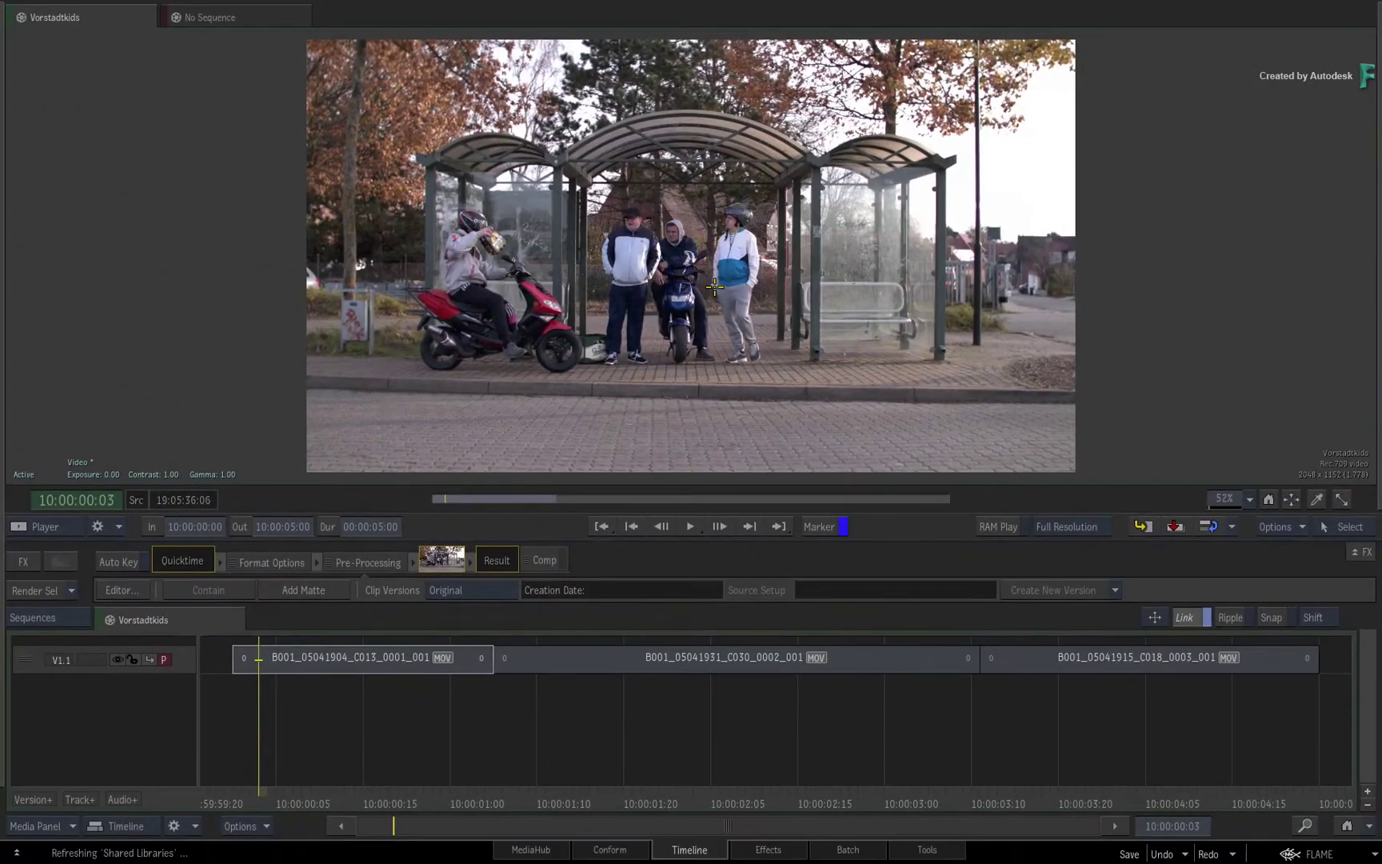
pyautogui.moveTo(270, 793)
pyautogui.mouseDown()
pyautogui.moveTo(1207, 713)
pyautogui.moveTo(259, 722)
pyautogui.mouseUp()
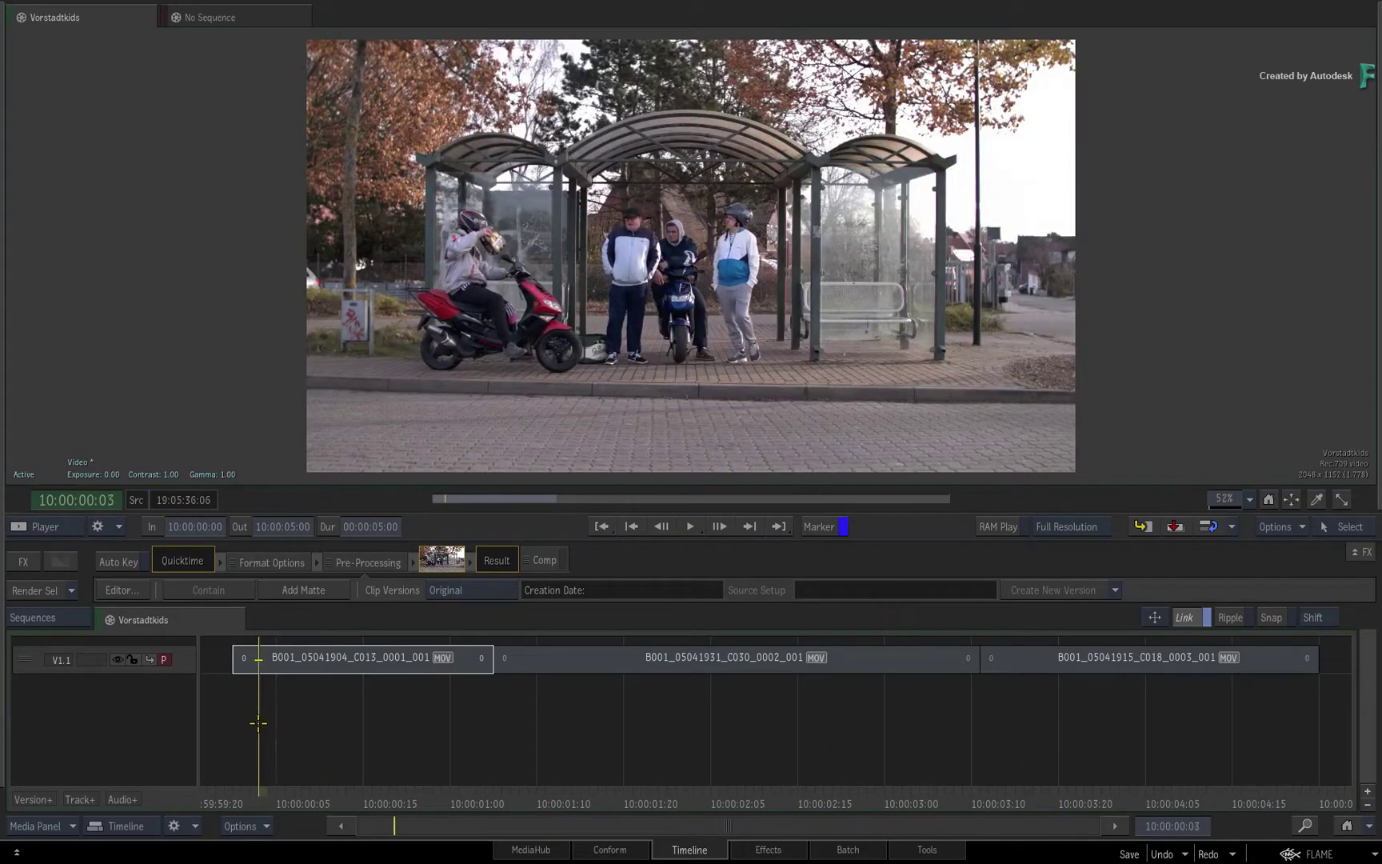
pyautogui.click(349, 662)
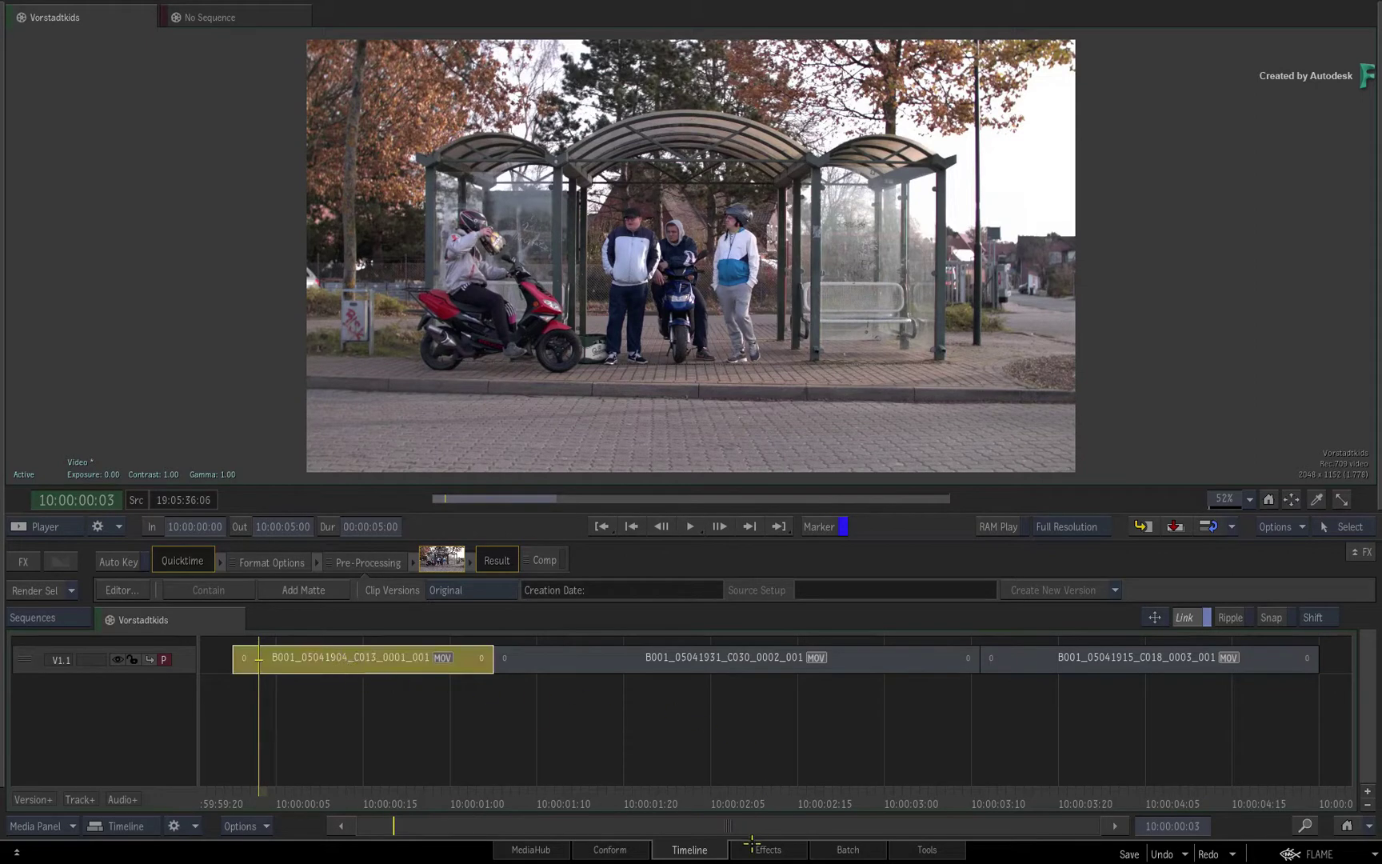
# Step: Load the selected clip's Image effect, browse the FX Ribbon, and return to the shot's first frame
pyautogui.click(759, 848)
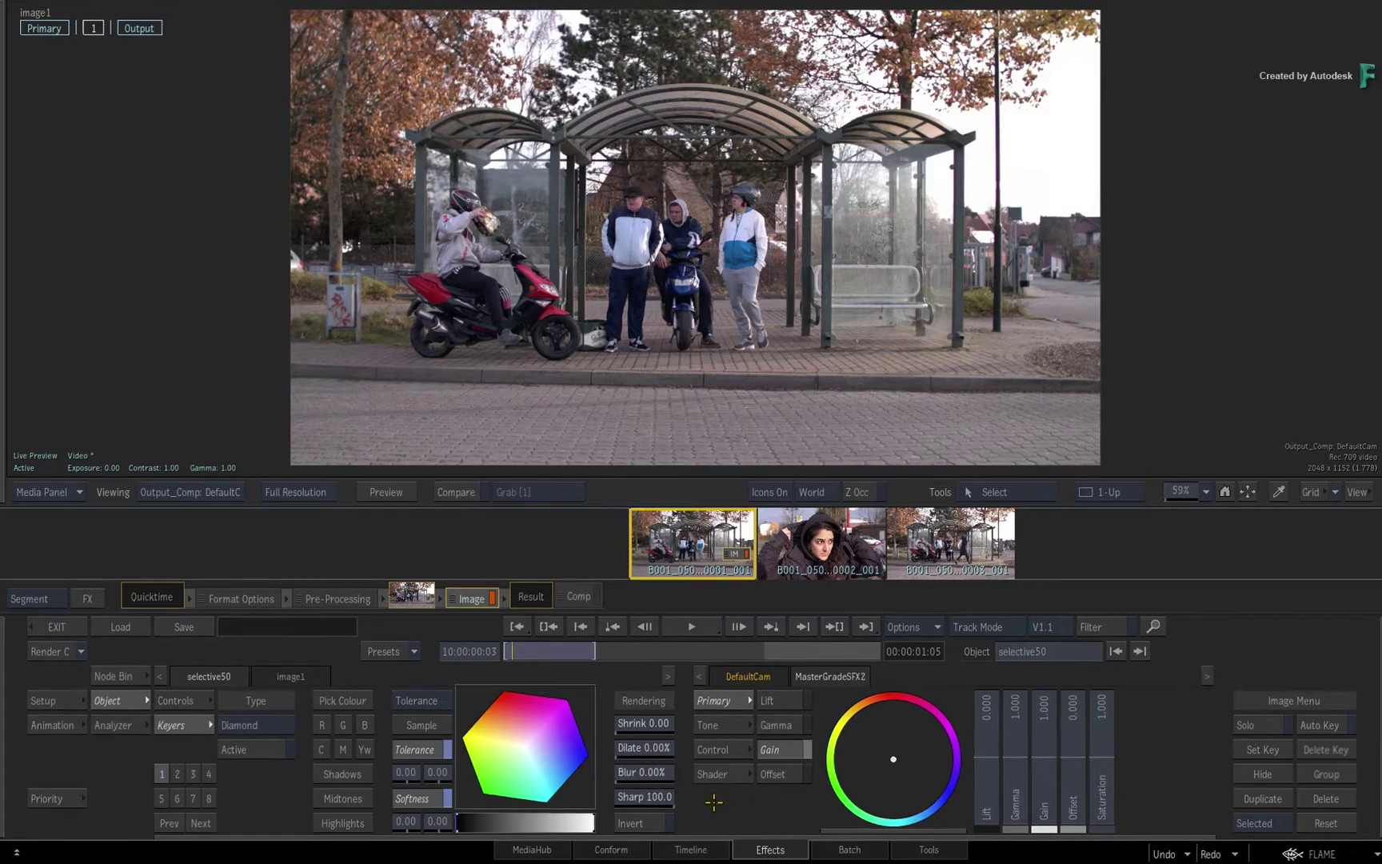
pyautogui.hotkey('ctrl', 'Tab')
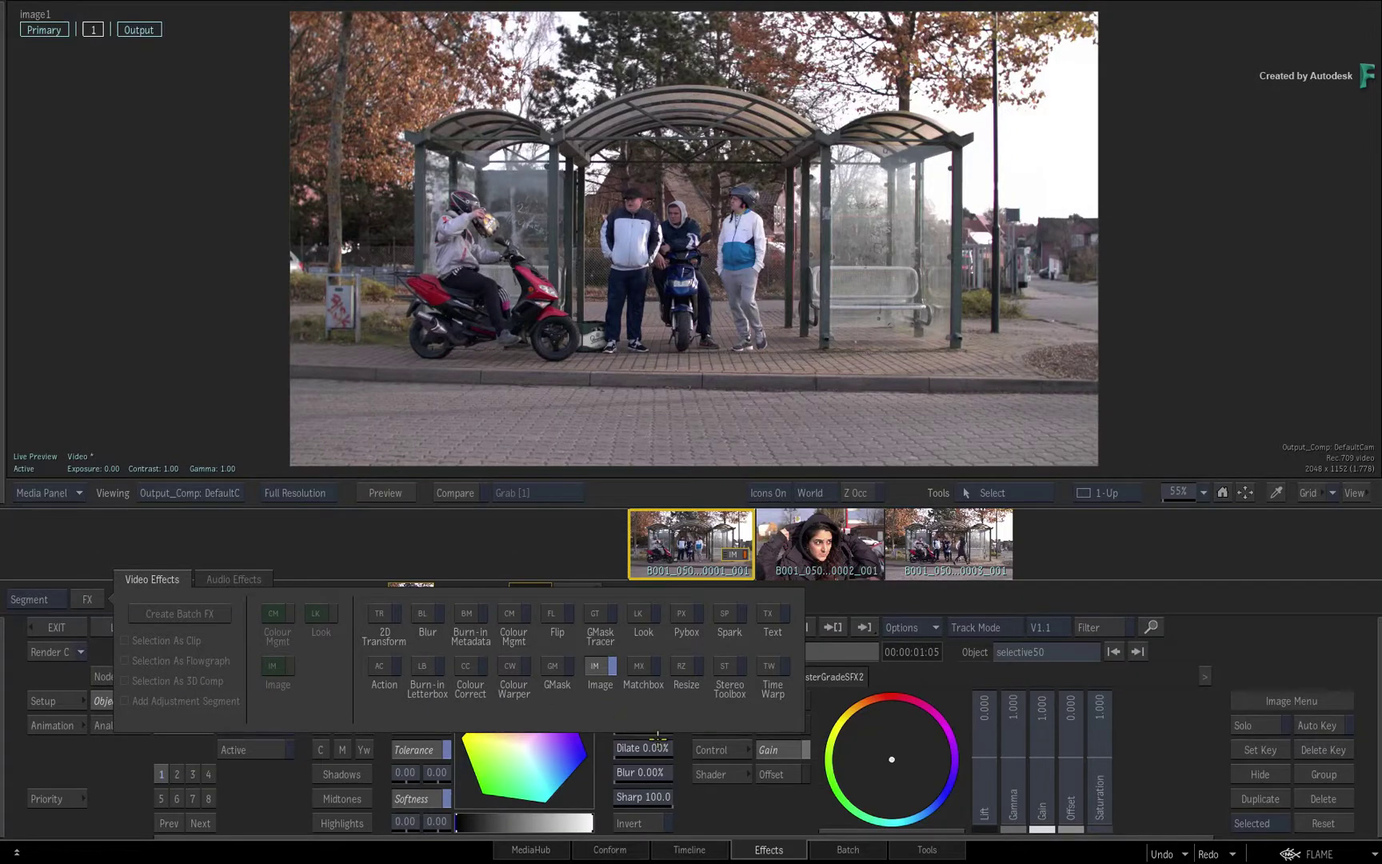
pyautogui.hotkey('ctrl', 'Tab')
pyautogui.moveTo(520, 650); pyautogui.dragTo(585, 651)
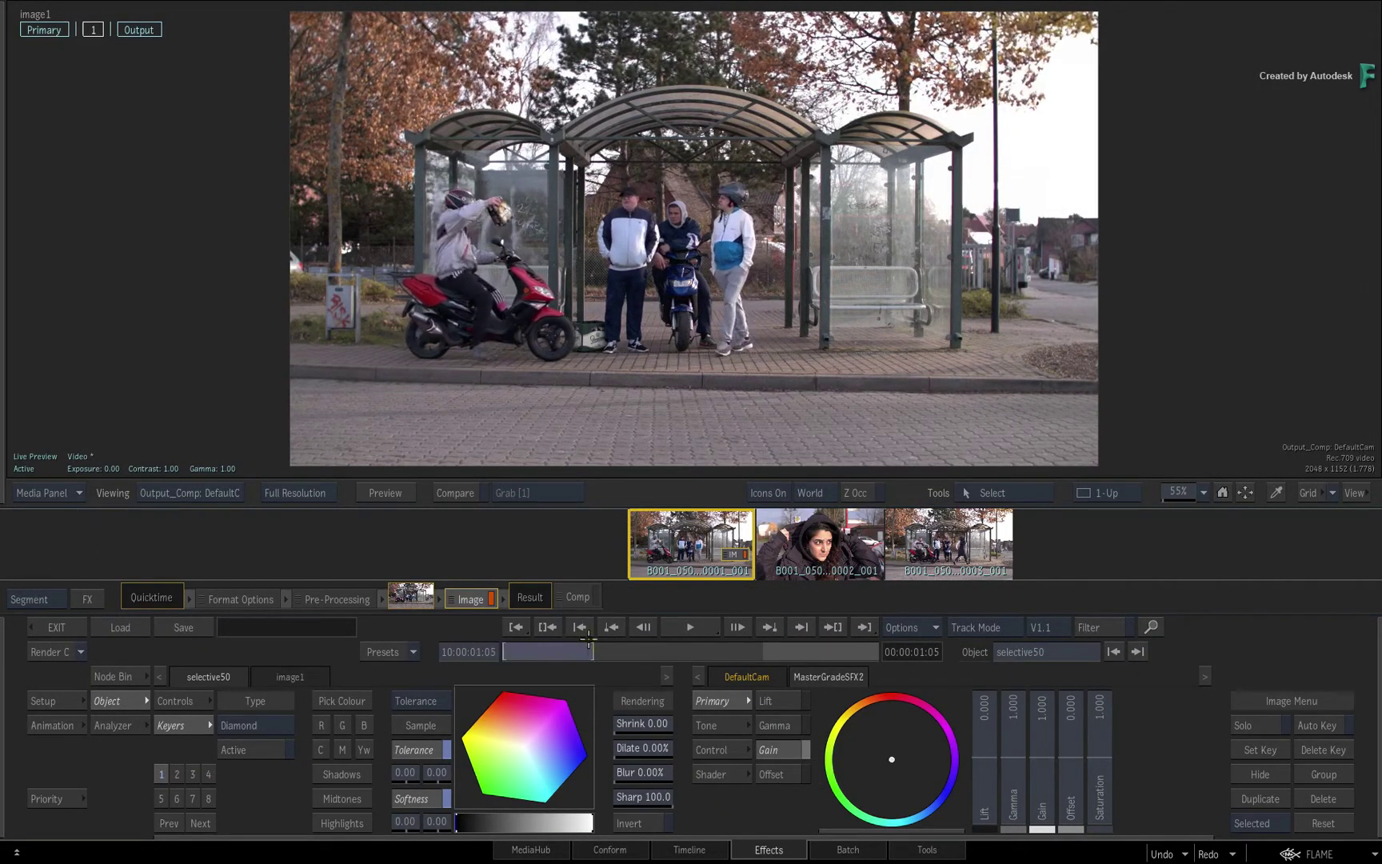
pyautogui.click(516, 627)
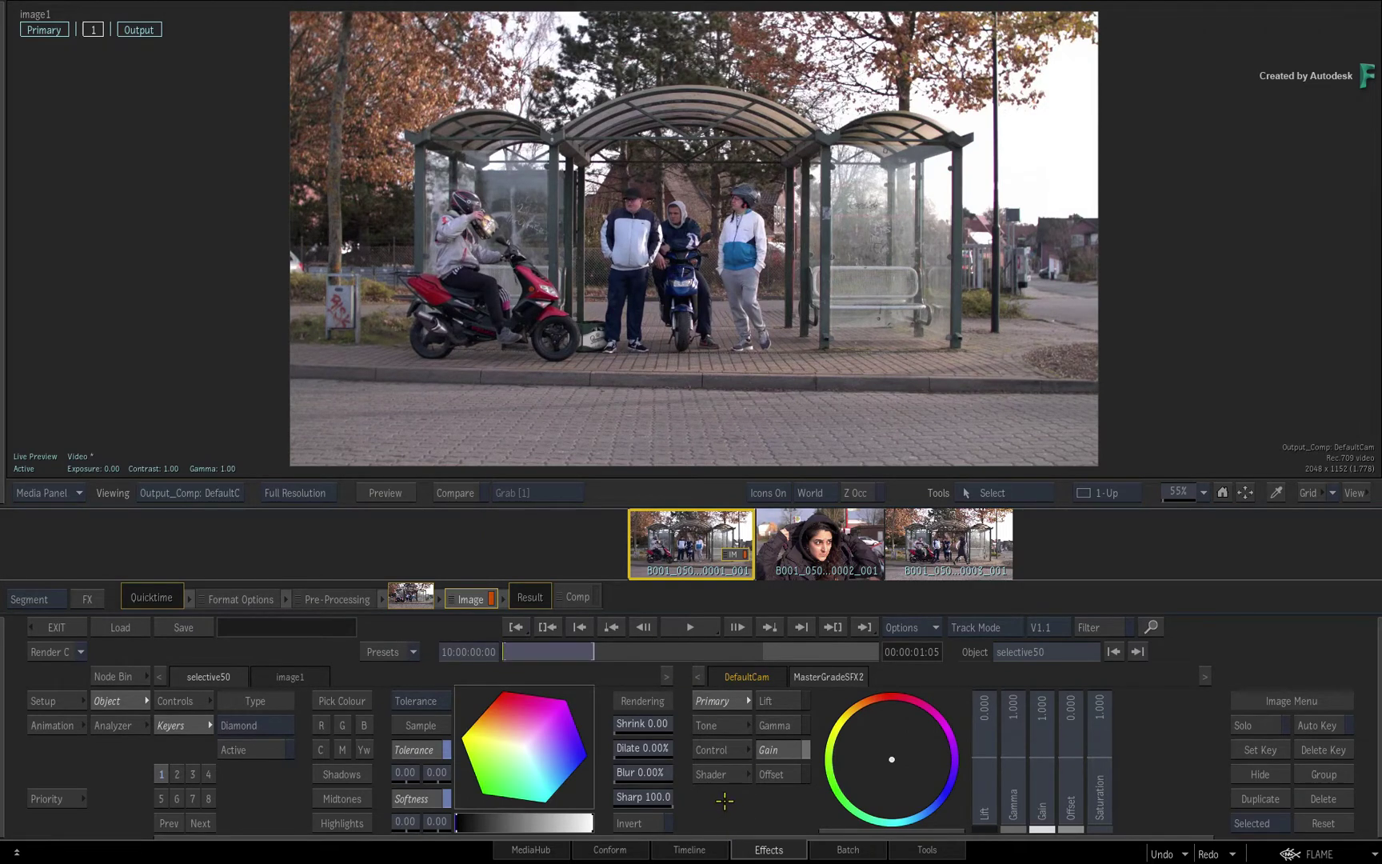
# Step: Switch to a 2-Up view with Scopes in the right viewer and reselect selective50's controls
pyautogui.hotkey('alt', '2')
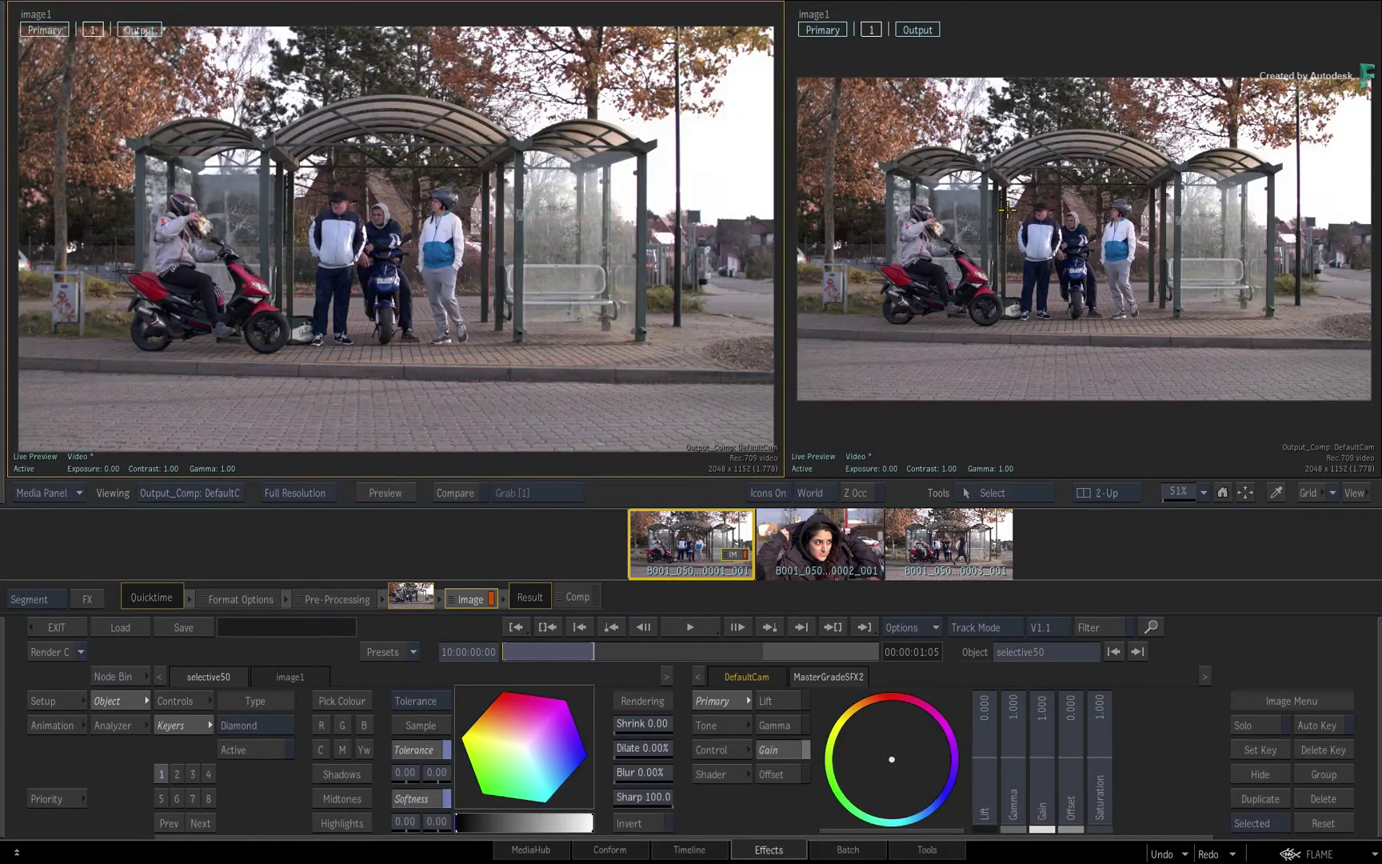
pyautogui.rightClick(1013, 216)
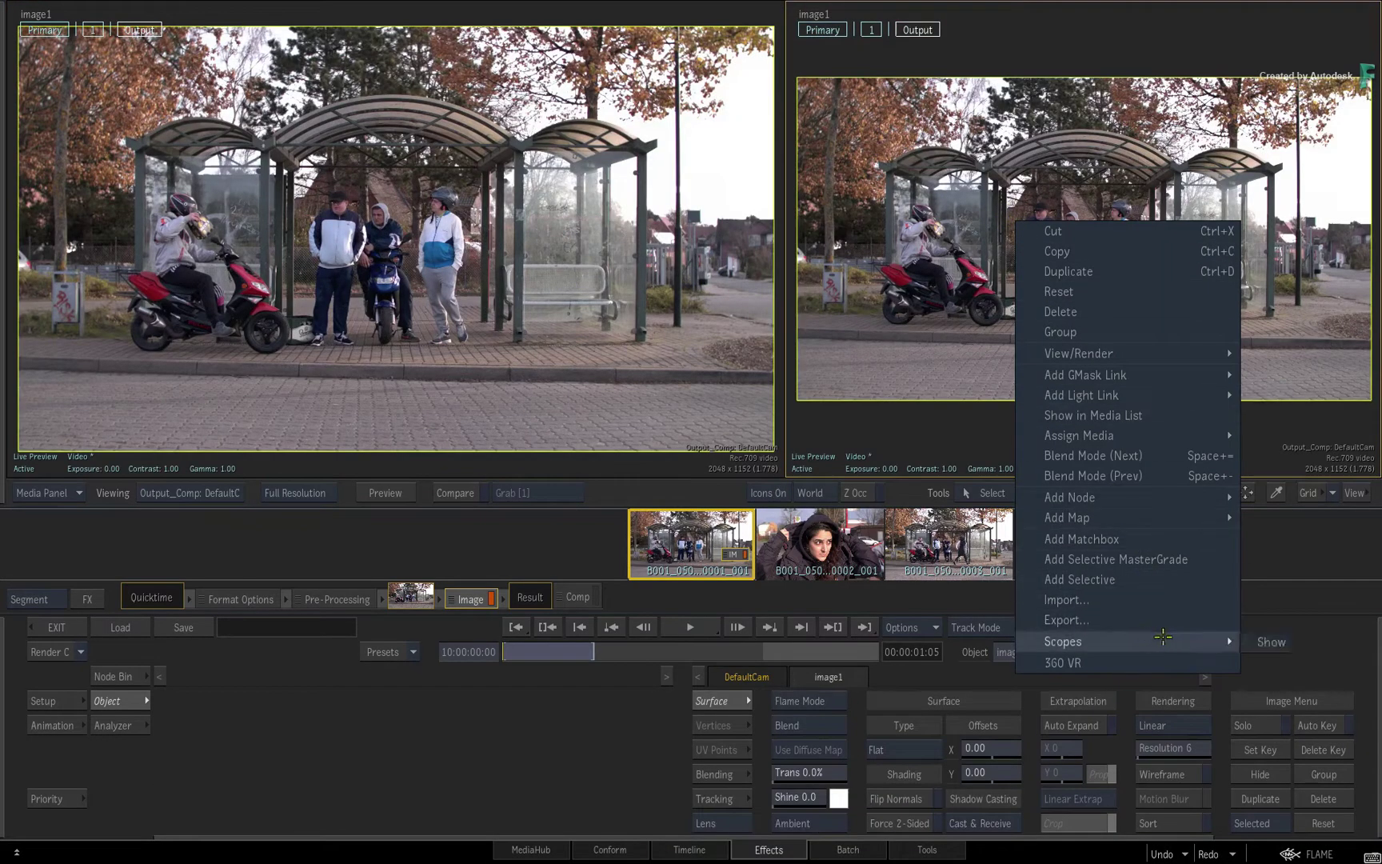
pyautogui.click(1263, 639)
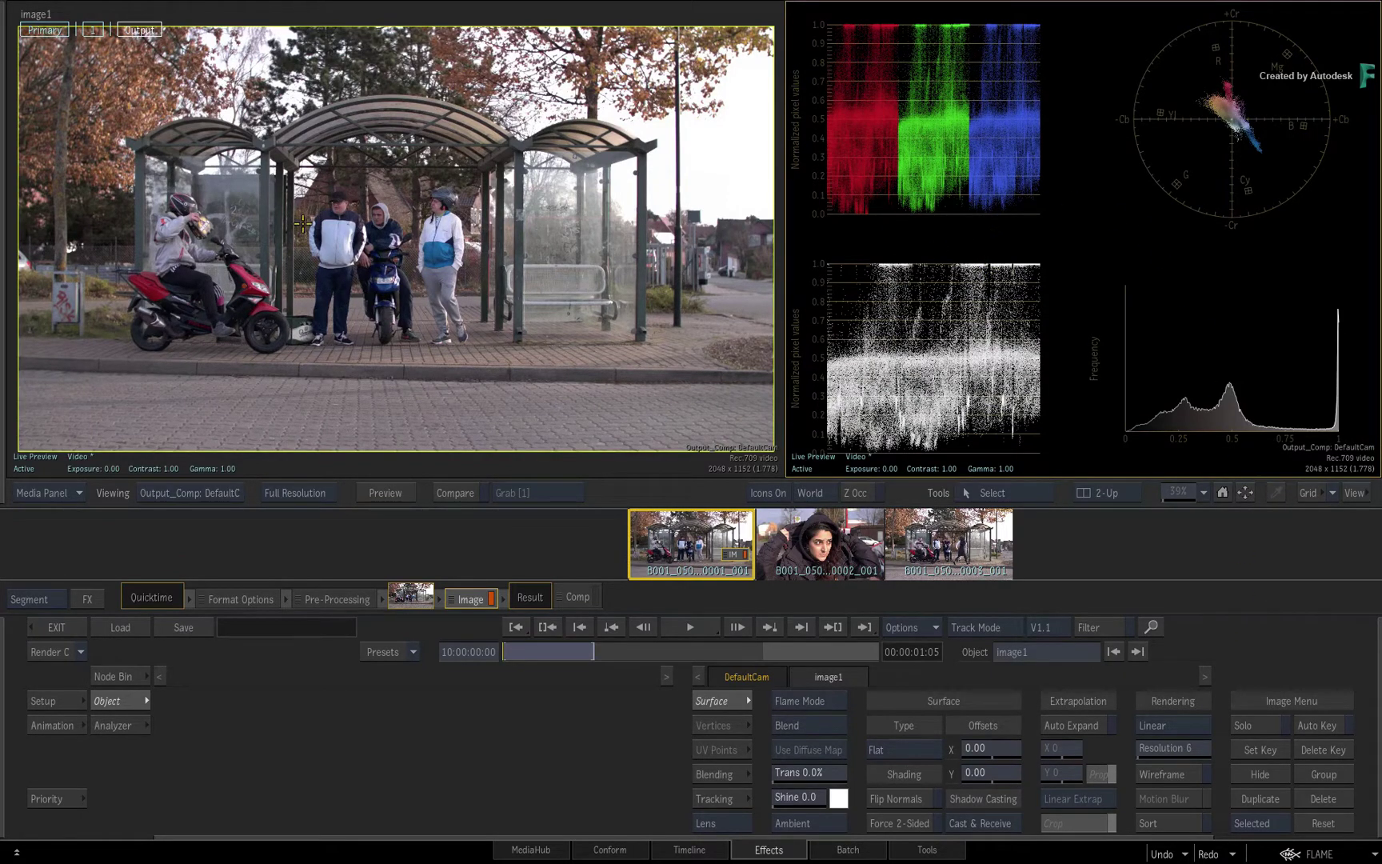
pyautogui.click(94, 29)
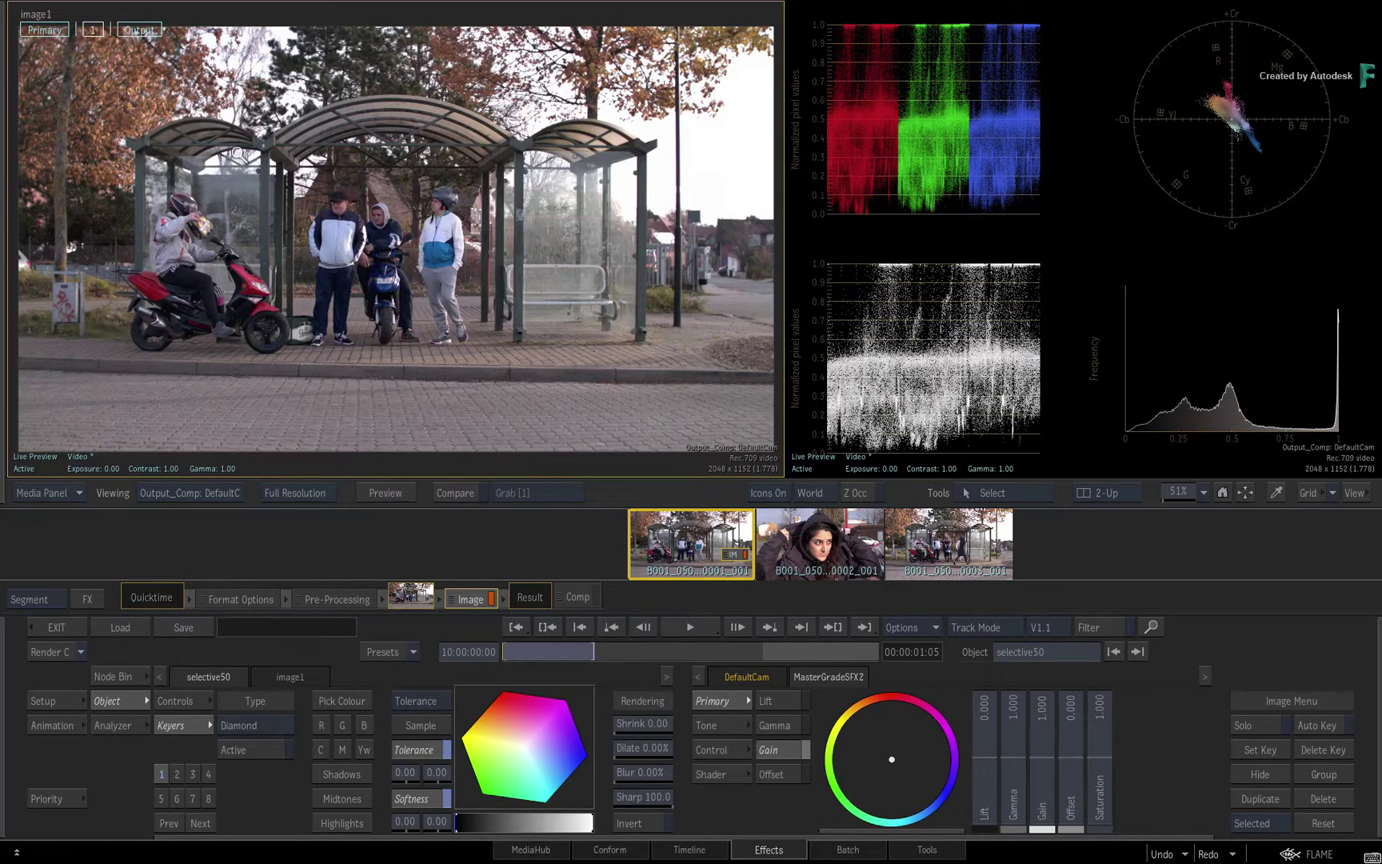
pyautogui.scroll(5, 240, 157)
pyautogui.scroll(3, 268, 149)
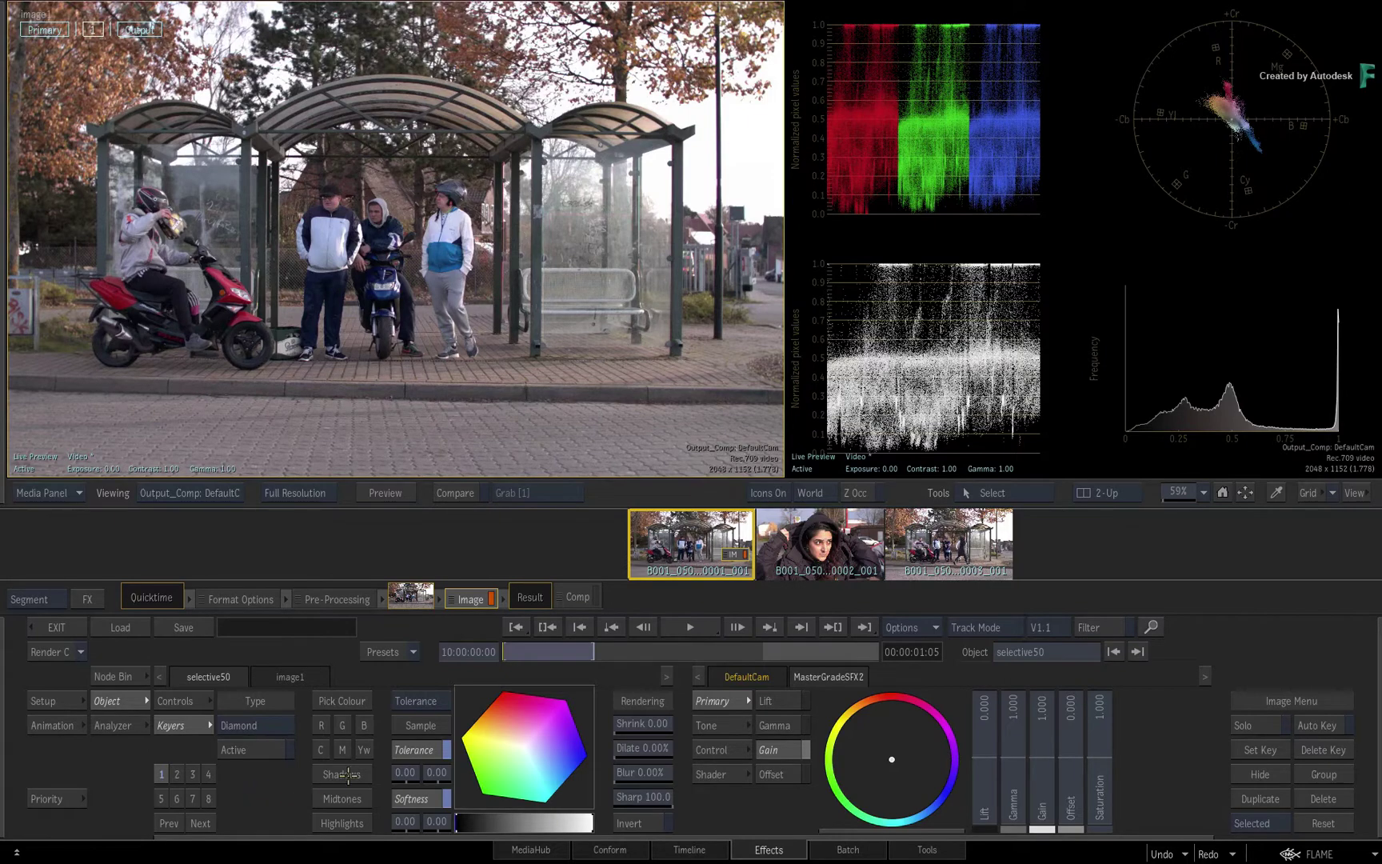
pyautogui.scroll(-3, 485, 288)
pyautogui.scroll(-3, 443, 290)
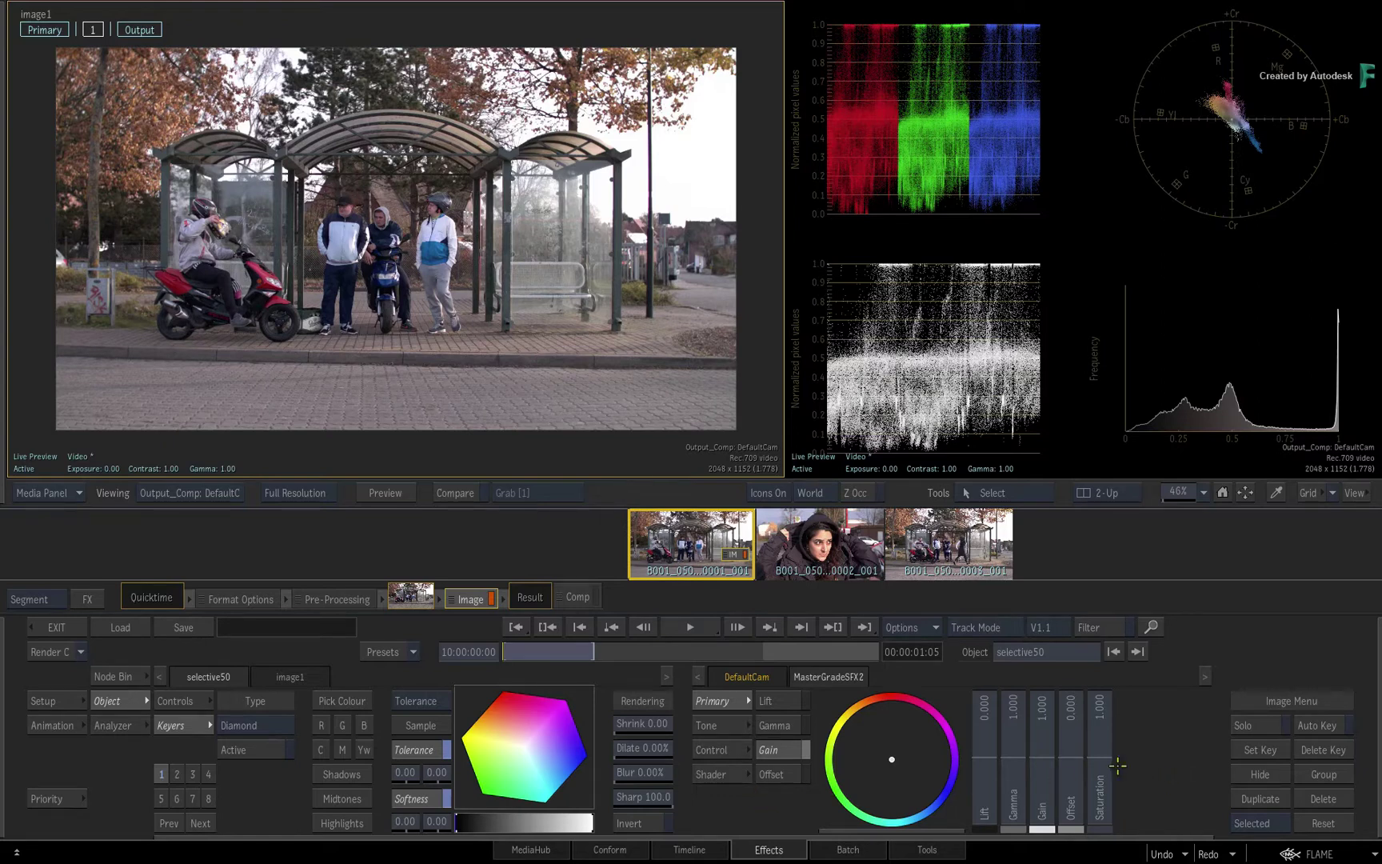
# Step: Lower the shot's overall saturation to 0.576
pyautogui.click(1101, 774)
pyautogui.moveTo(1101, 774)
pyautogui.mouseDown()
pyautogui.moveTo(1101, 787)
pyautogui.moveTo(1075, 766)
pyautogui.moveTo(1044, 785)
pyautogui.moveTo(1013, 744)
pyautogui.moveTo(1036, 771)
pyautogui.mouseUp()
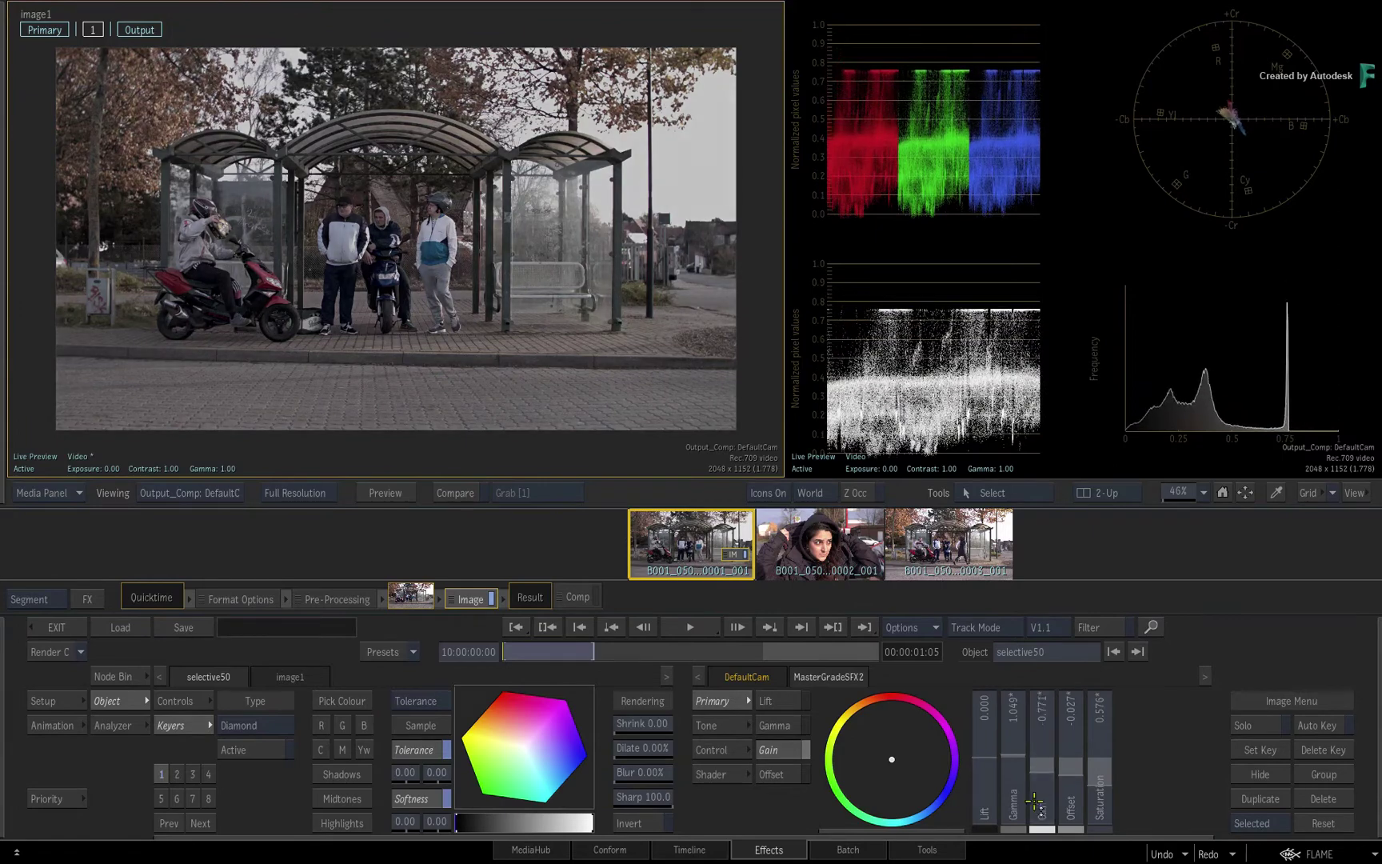
# Step: Tint the midtones on the Gamma colour wheel and slightly lower the Gamma value
pyautogui.click(775, 725)
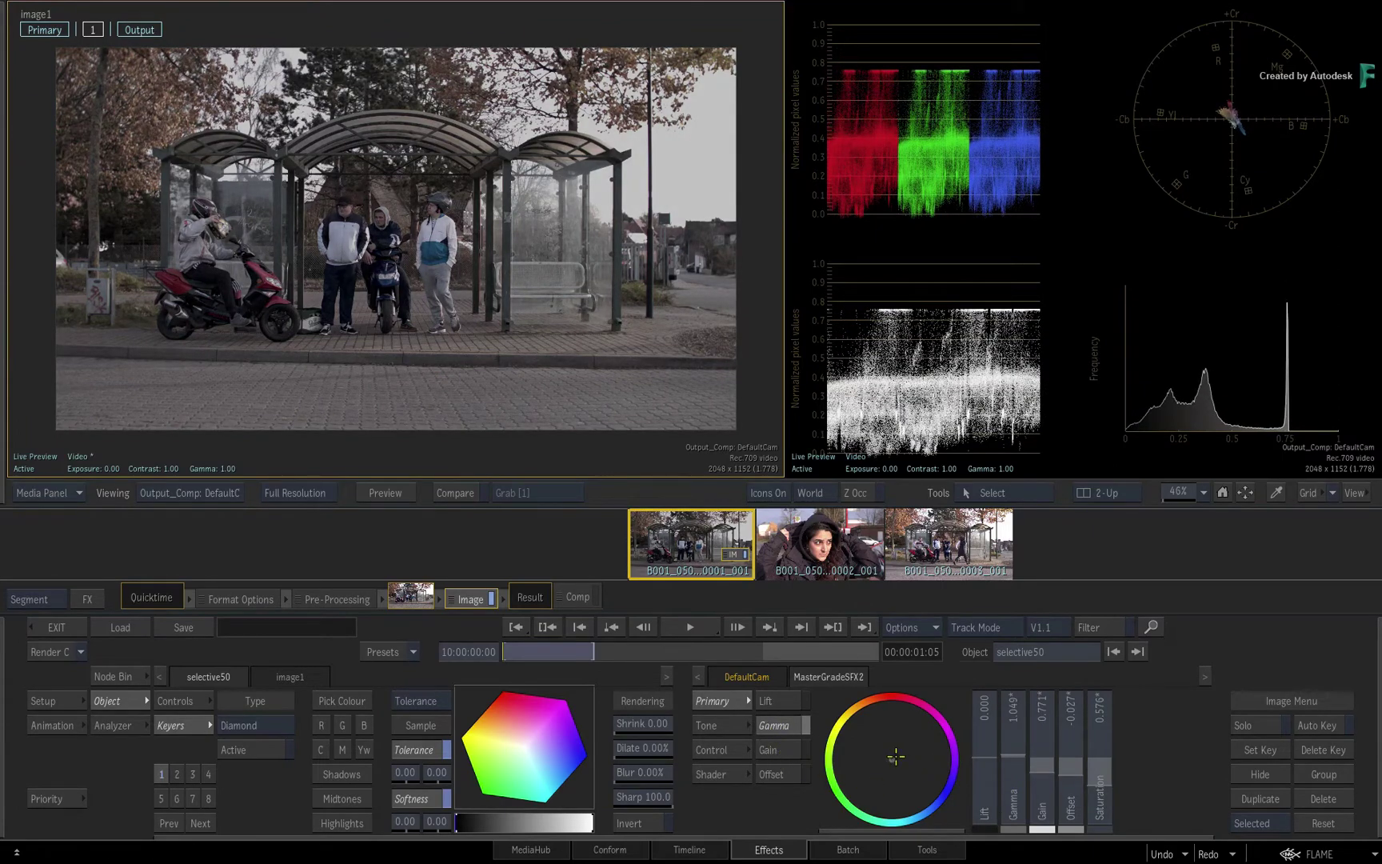
pyautogui.moveTo(892, 760); pyautogui.dragTo(918, 767)
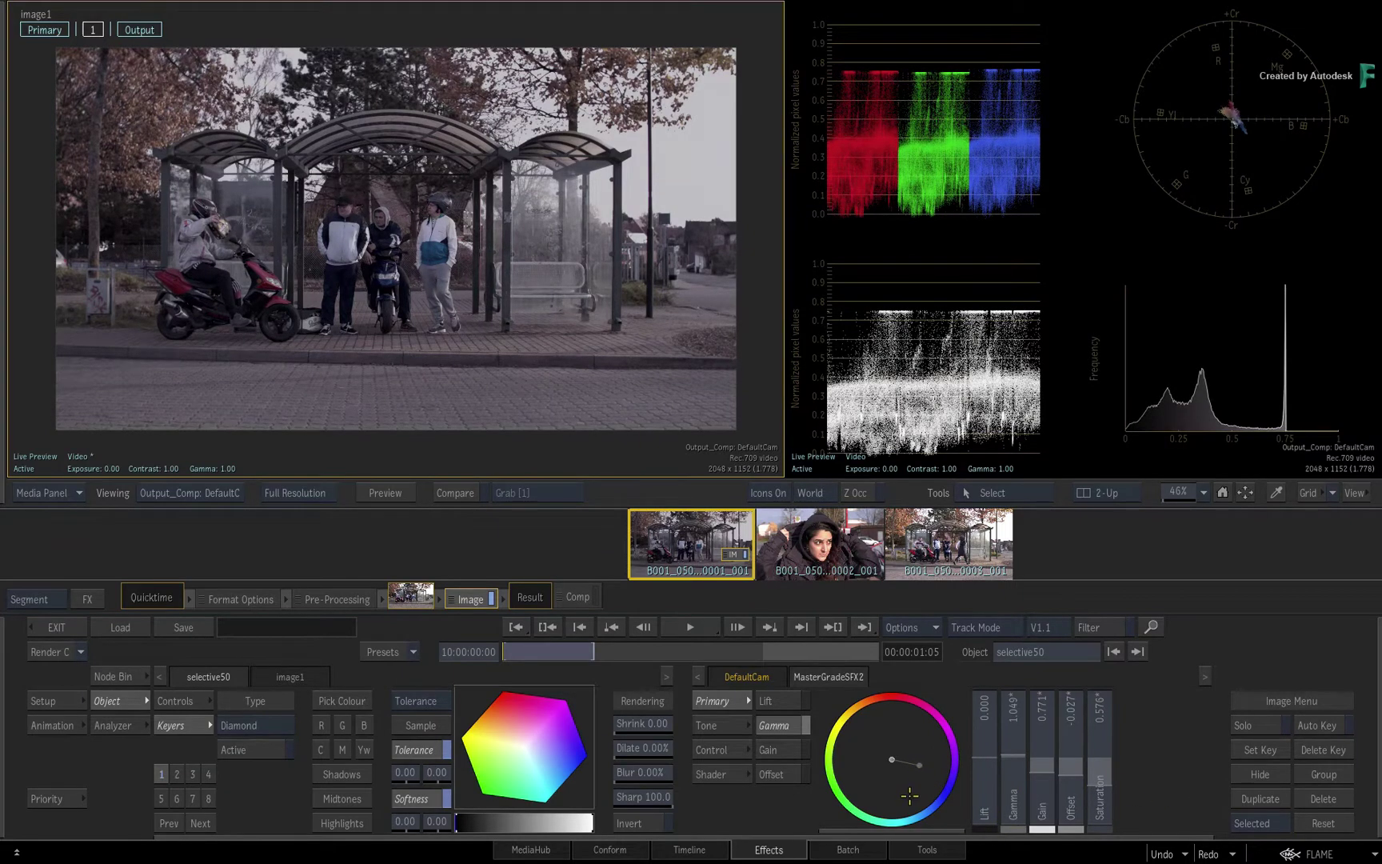
pyautogui.moveTo(920, 779); pyautogui.dragTo(928, 772)
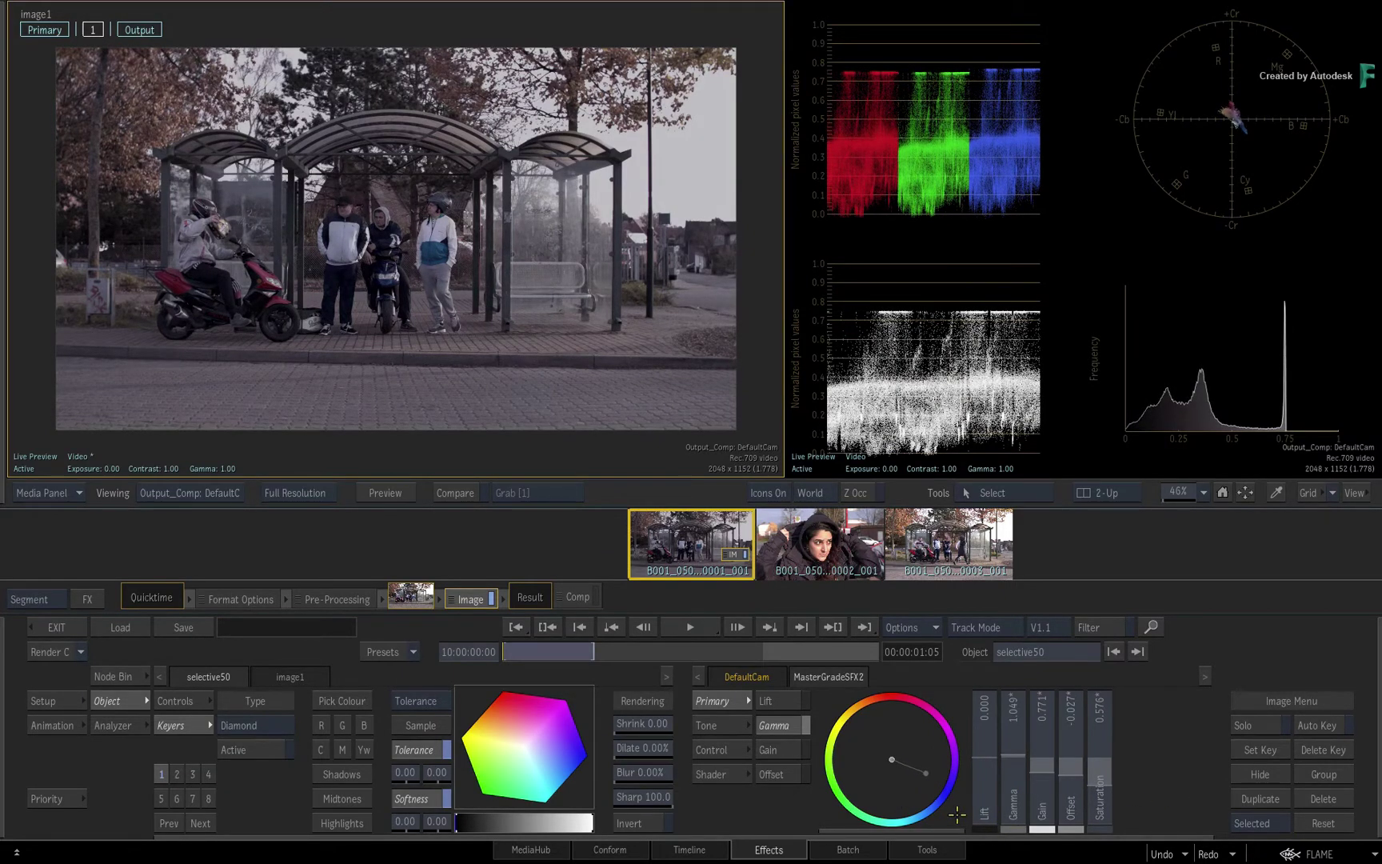
pyautogui.moveTo(1017, 762); pyautogui.dragTo(1016, 771)
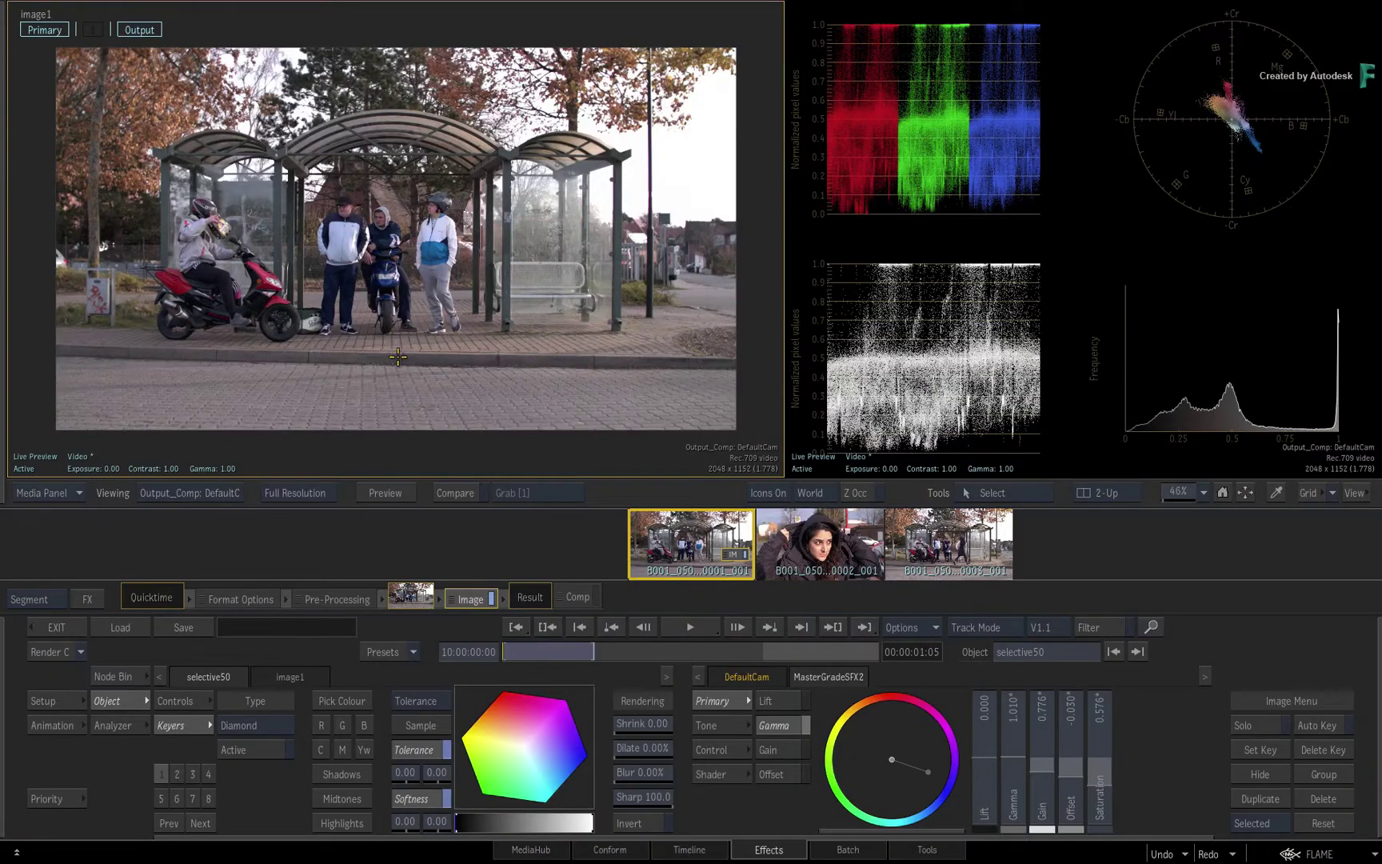
# Step: Re-enable selective 1 with the bypass shortcut so the cold graded look shows again
pyautogui.press('h')
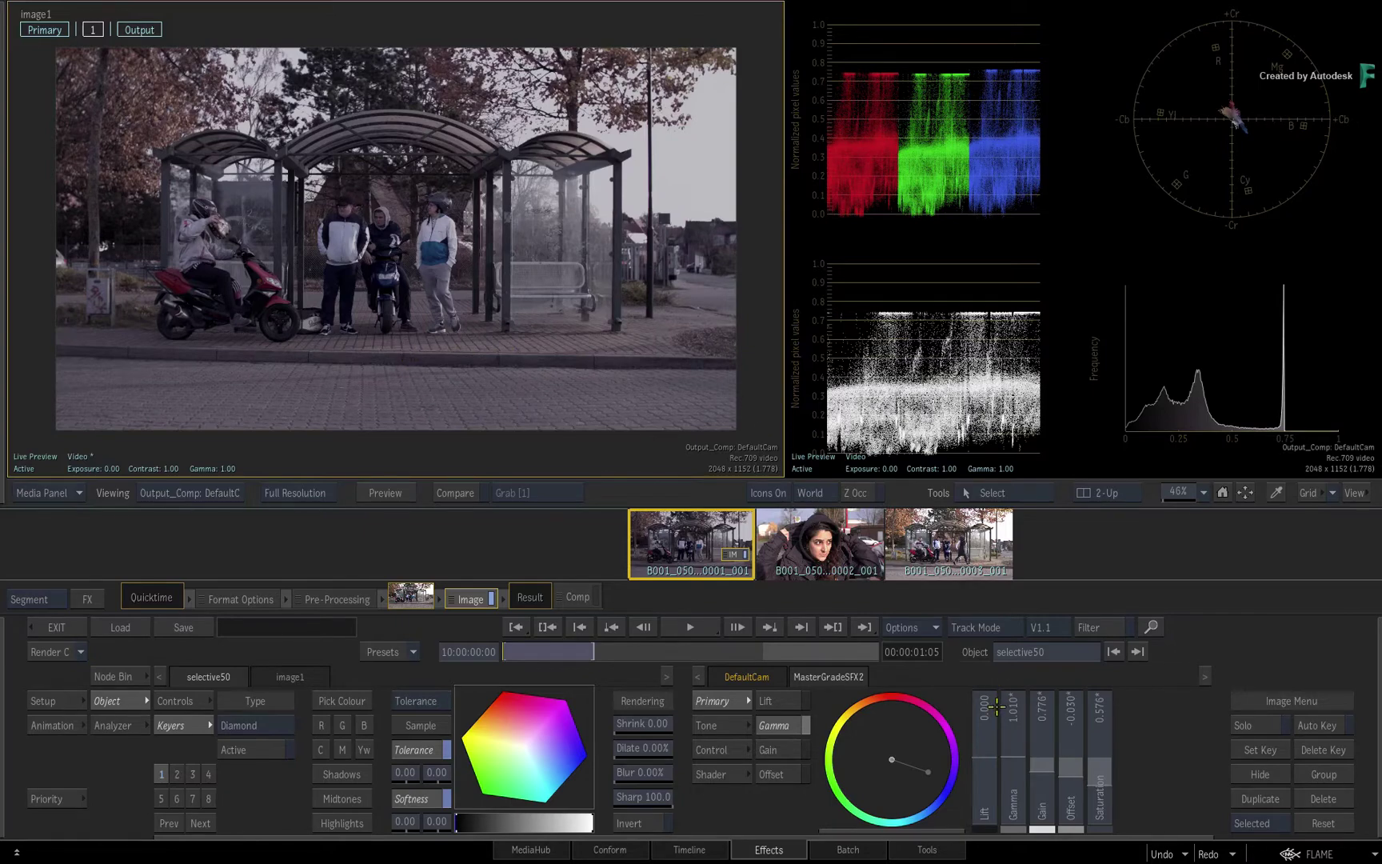
pyautogui.moveTo(990, 710); pyautogui.dragTo(988, 702)
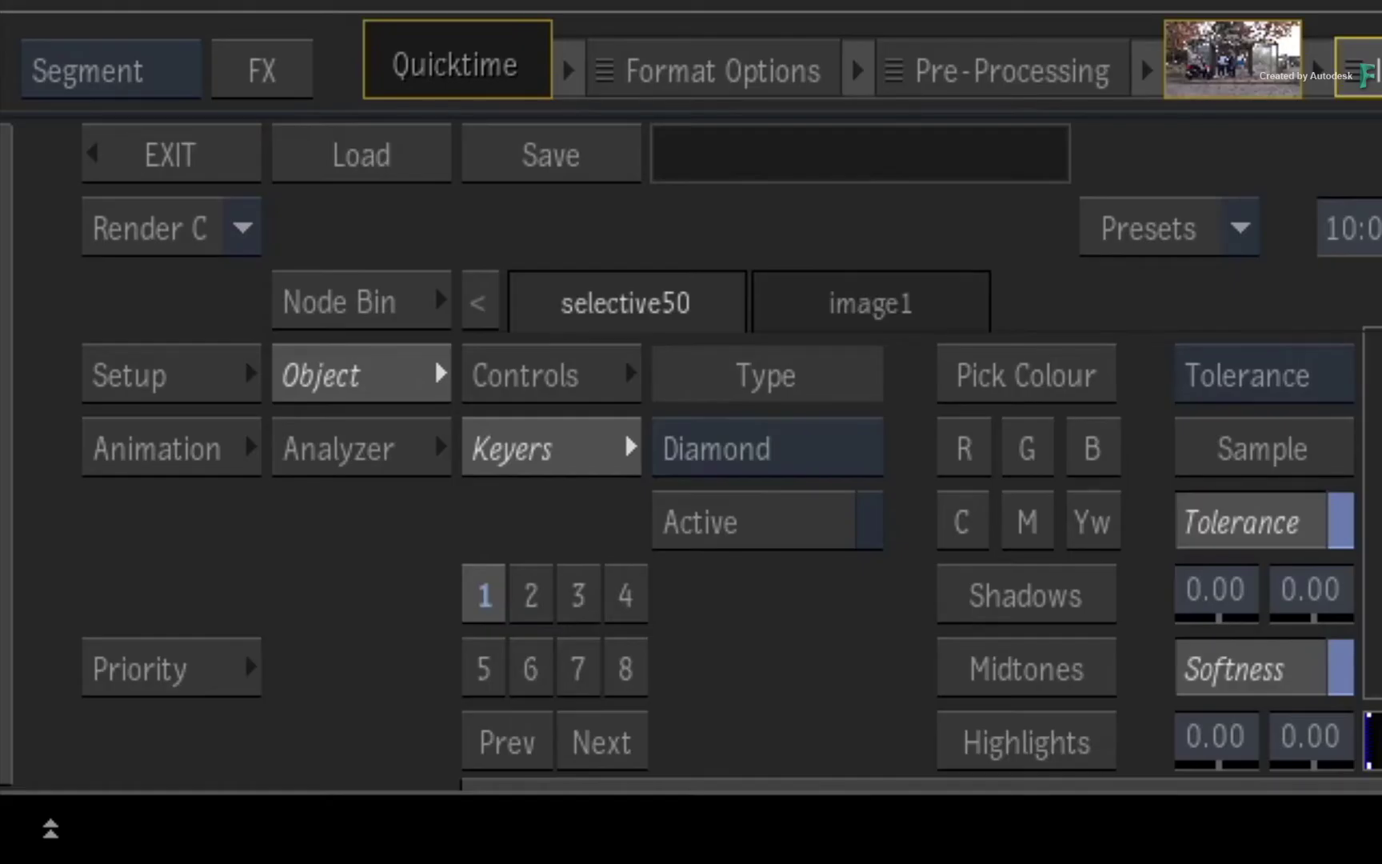
# Step: Page through the selective slots and create selective51 on button 4 with neutral settings
pyautogui.click(602, 742)
pyautogui.click(602, 742)
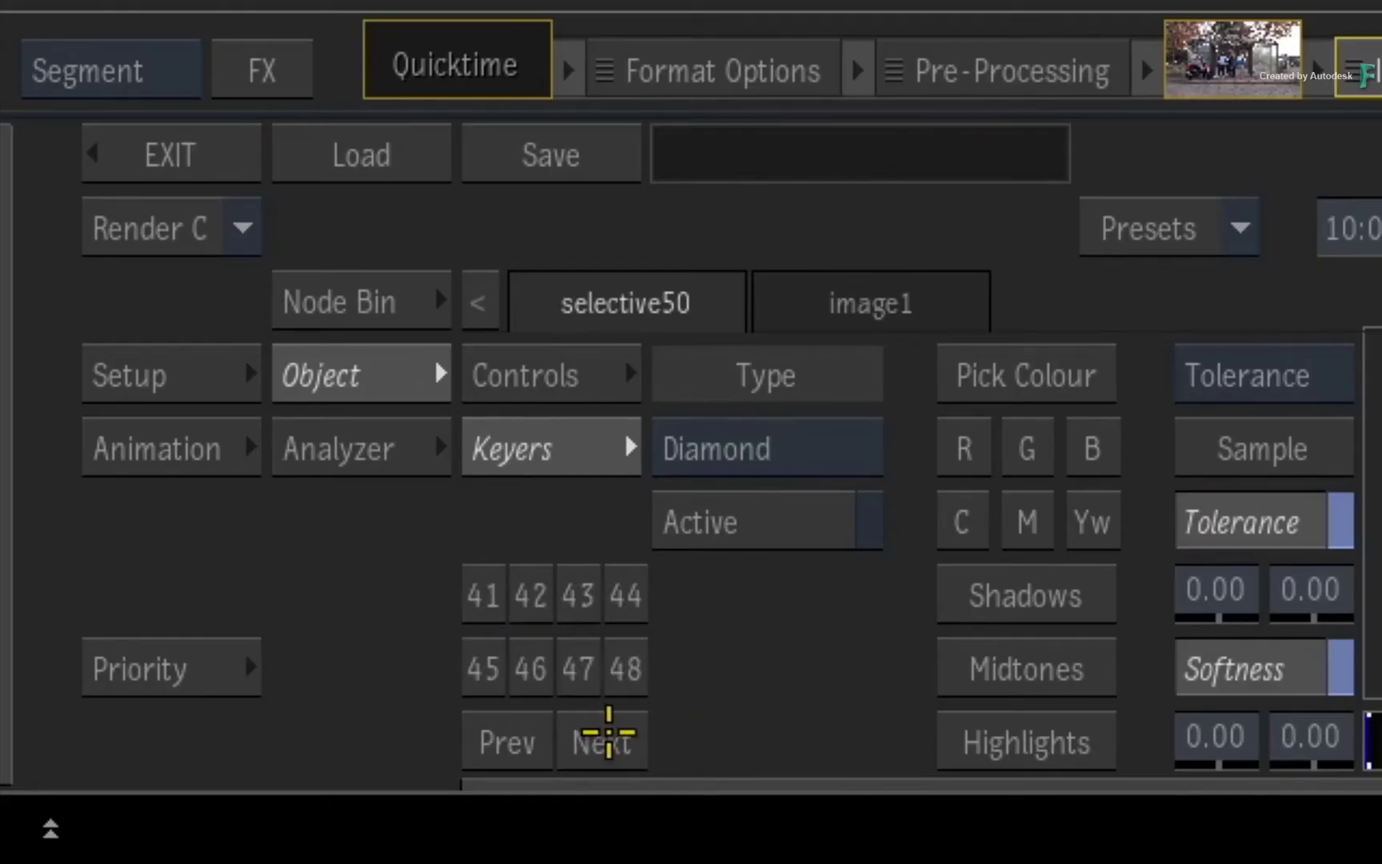
pyautogui.click(511, 742)
pyautogui.click(511, 742)
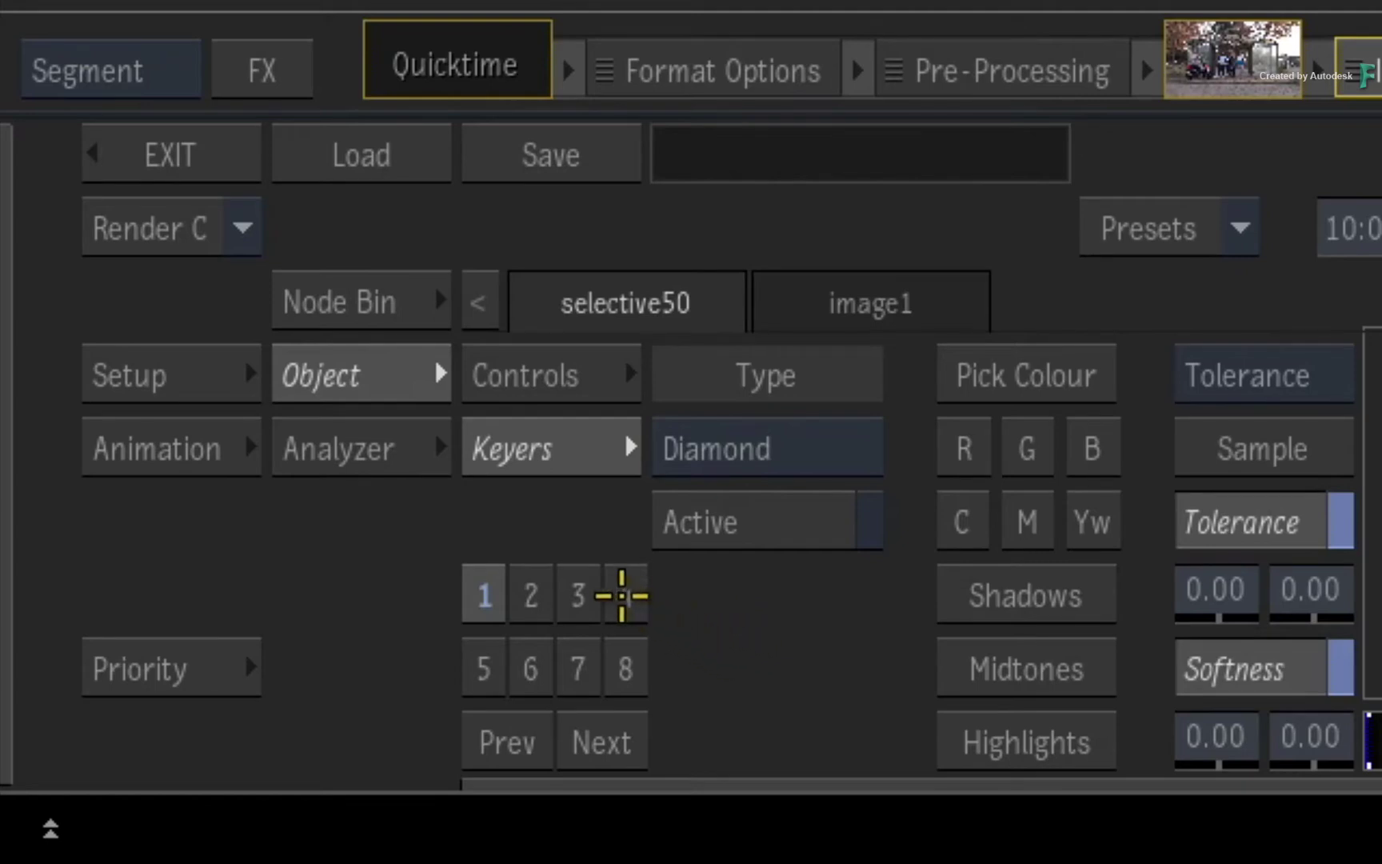
pyautogui.click(623, 595)
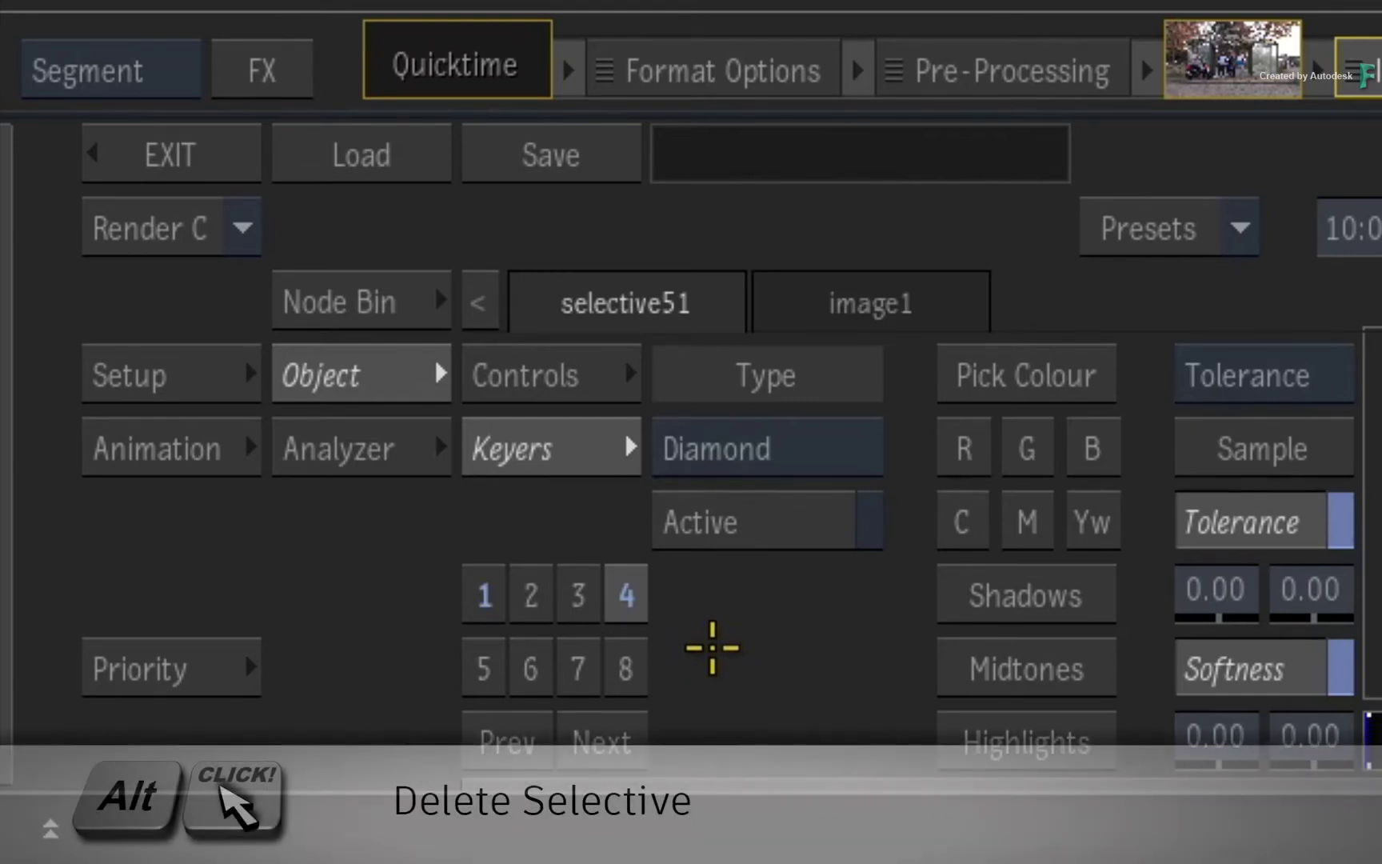
# Step: Delete selective51 via button 4, leaving selective50 as the only grade
pyautogui.keyDown('alt'); pyautogui.click(624, 594); pyautogui.keyUp('alt')
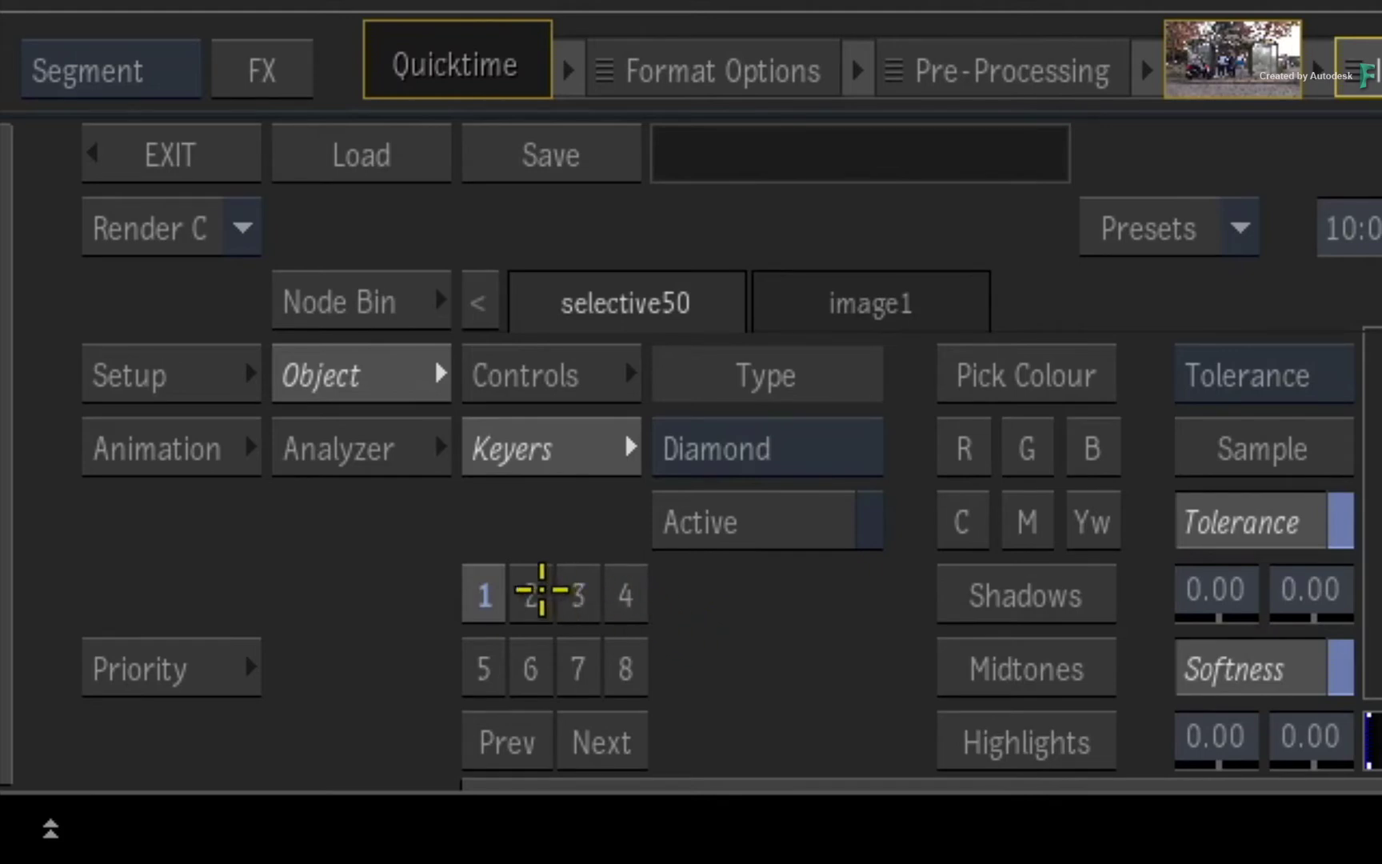
# Step: Create the new neutral selective51 grade directly after the first selective
pyautogui.click(531, 595)
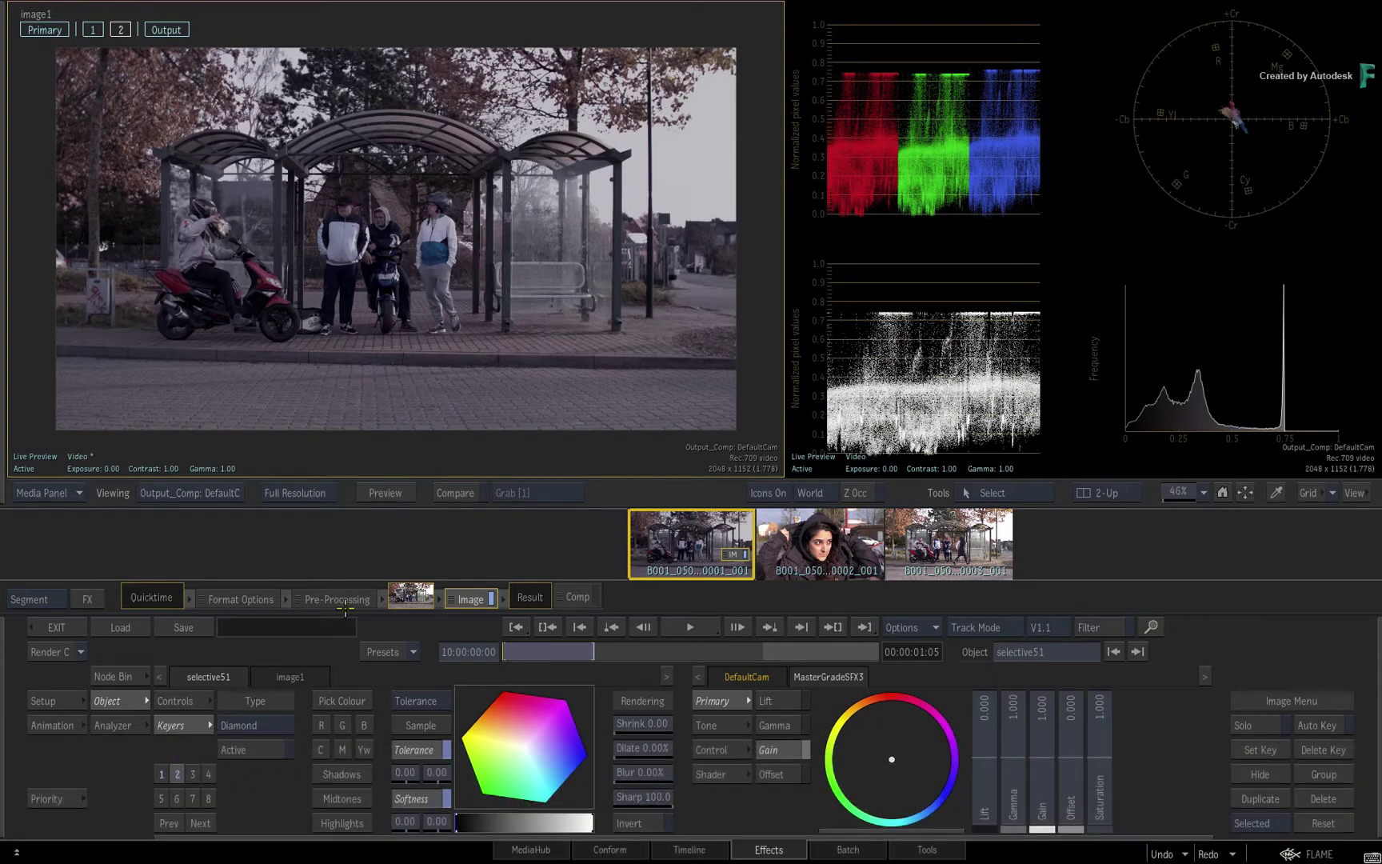
pyautogui.scroll(3, 322, 265)
pyautogui.scroll(3, 432, 266)
pyautogui.scroll(2, 544, 262)
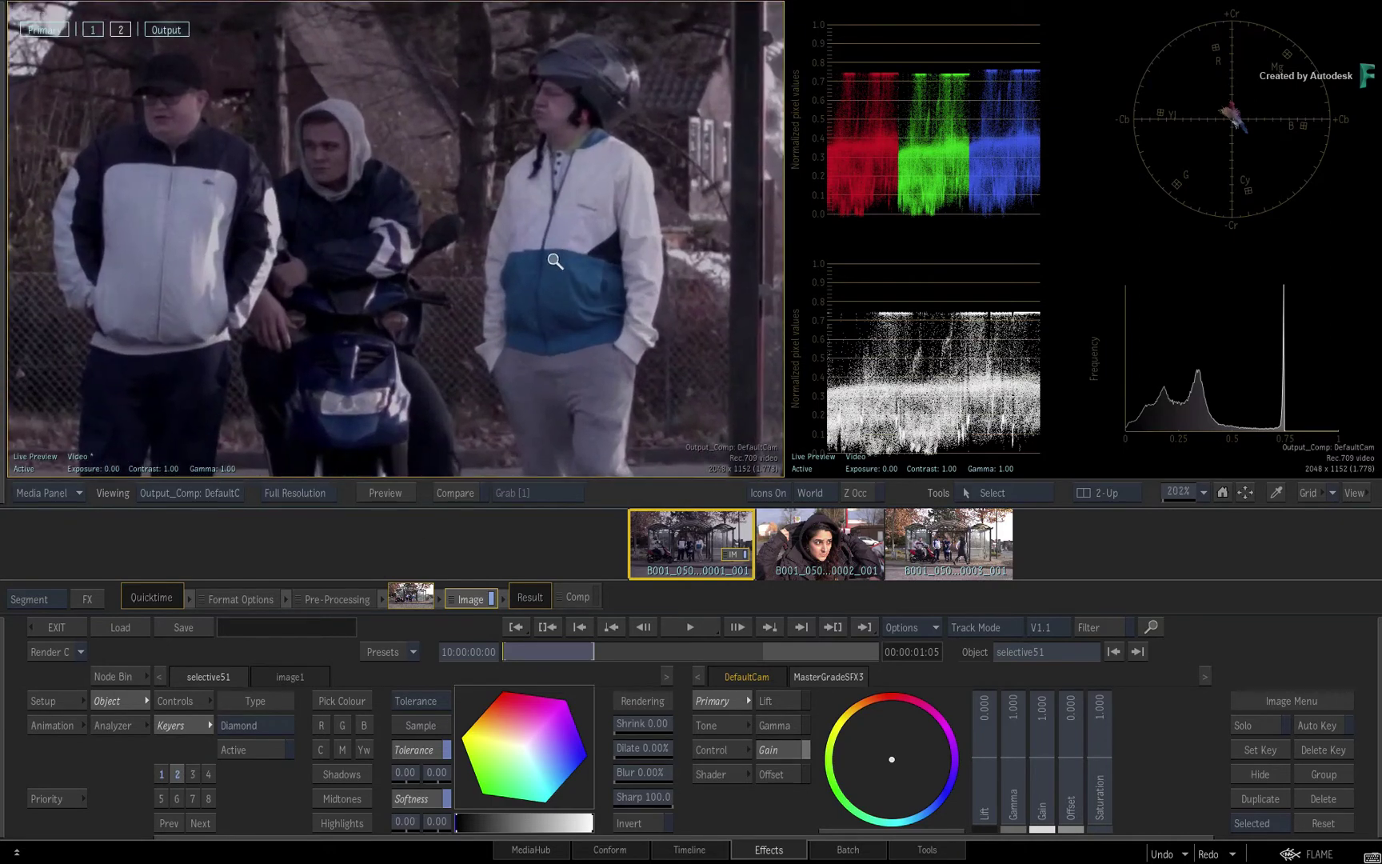
# Step: Pan the zoomed viewer to centre on the faces of the people by the scooter
pyautogui.moveTo(471, 256); pyautogui.dragTo(505, 299)
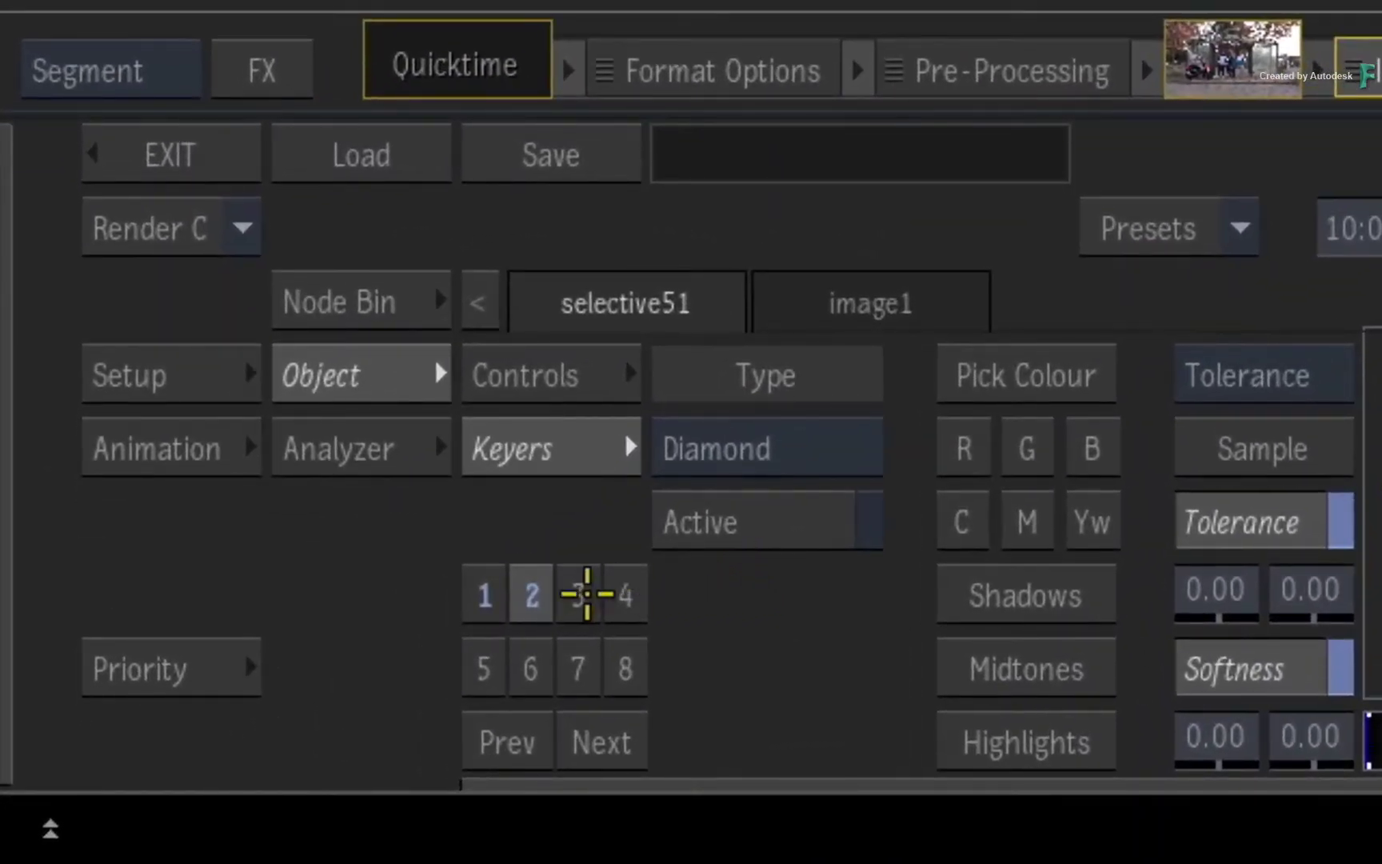
# Step: Add an ellipse GMask on the hooded man's face and rotate it to match his tilt
pyautogui.click(529, 596)
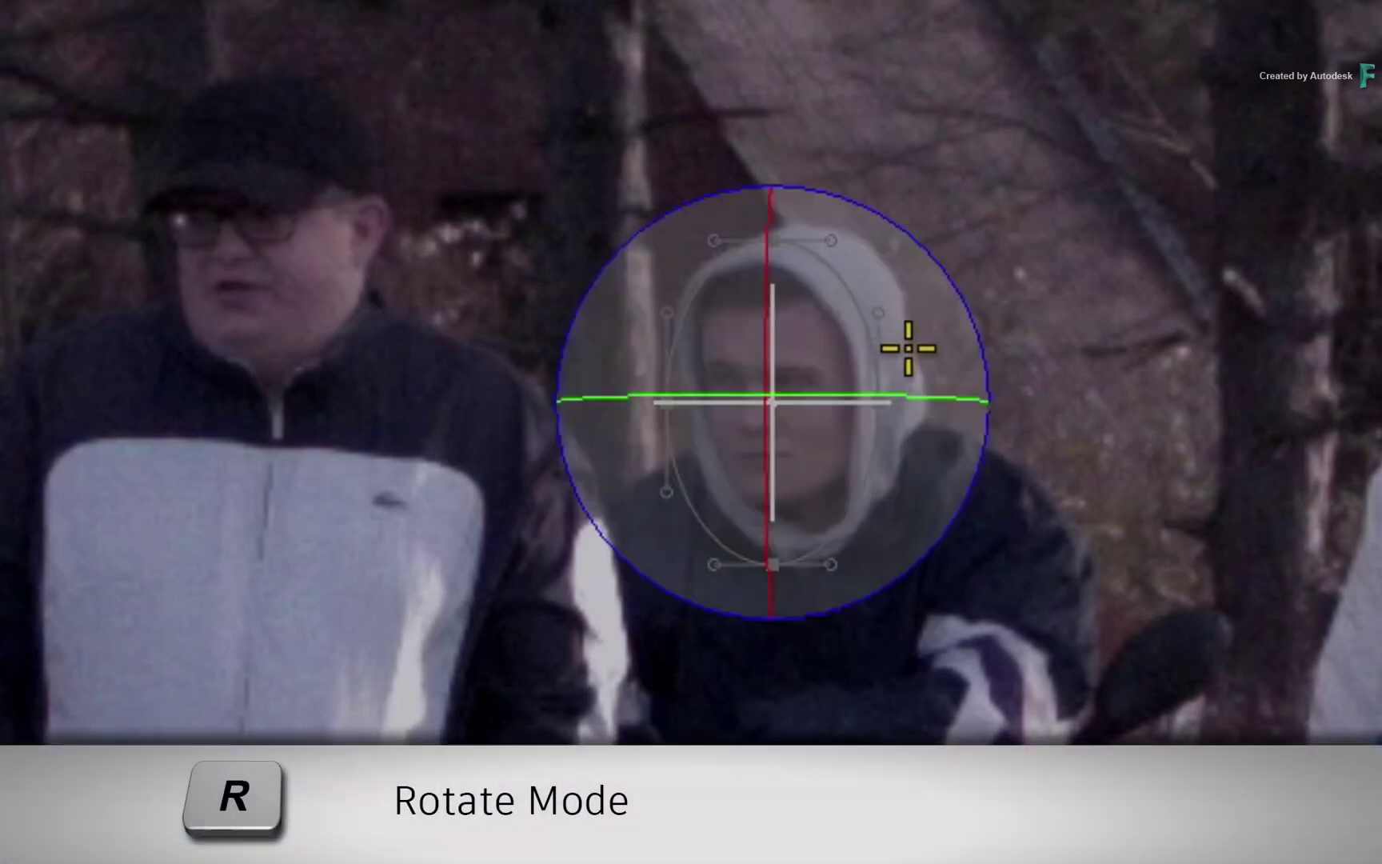
pyautogui.moveTo(945, 296); pyautogui.dragTo(936, 257)
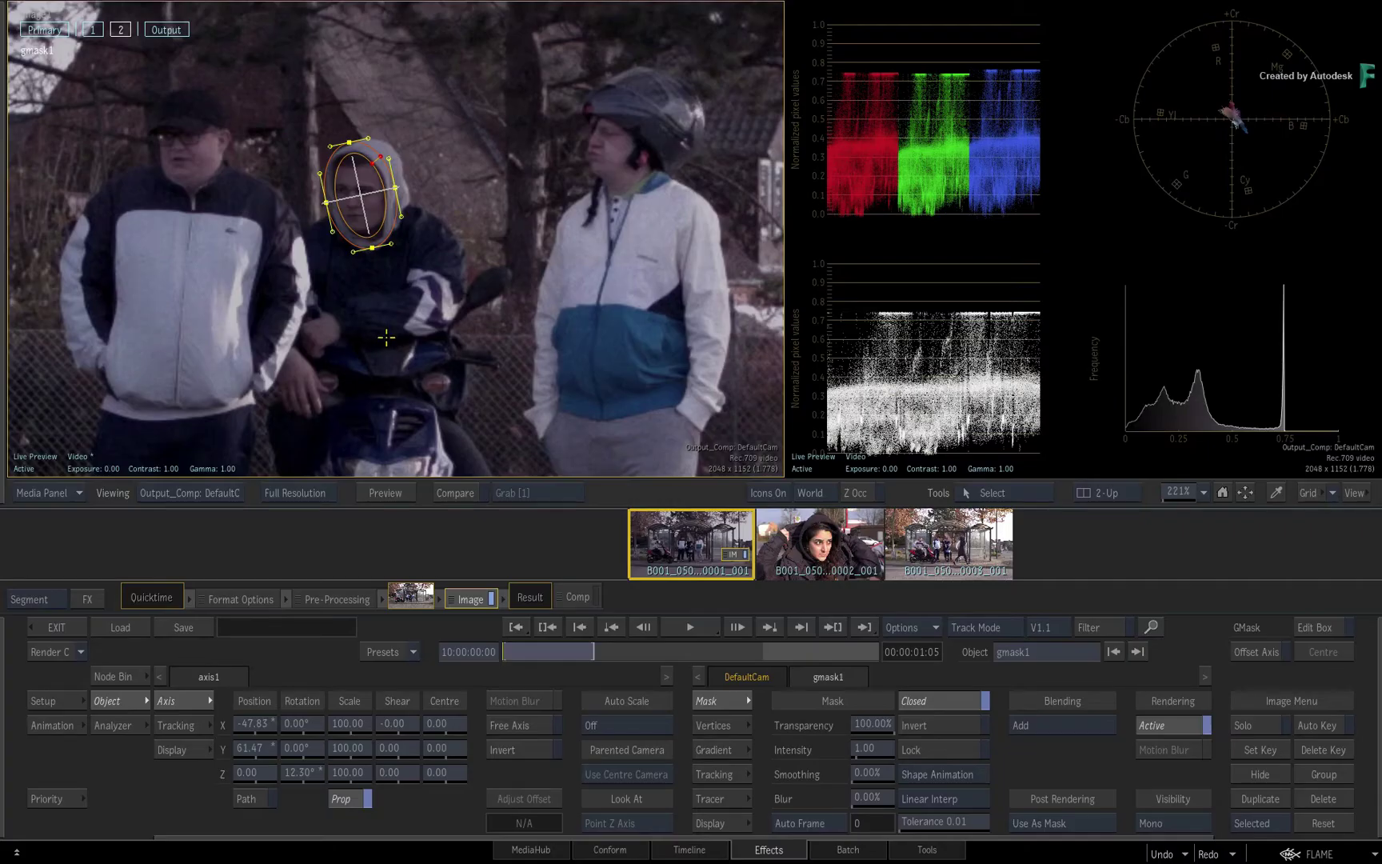
# Step: Check selective51's face matte, view the result again and return to its grade controls
pyautogui.click(119, 30)
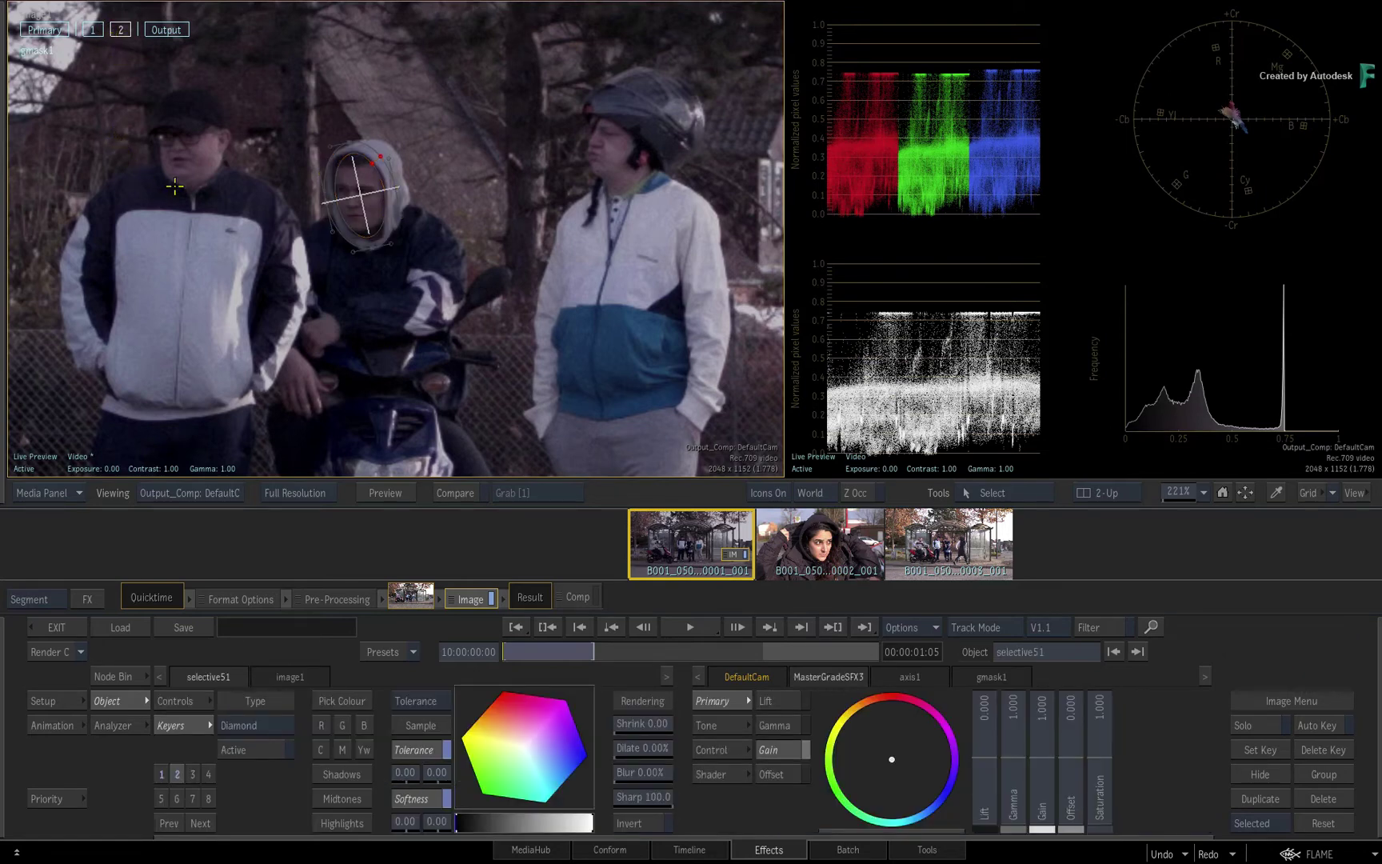
pyautogui.press('F8')
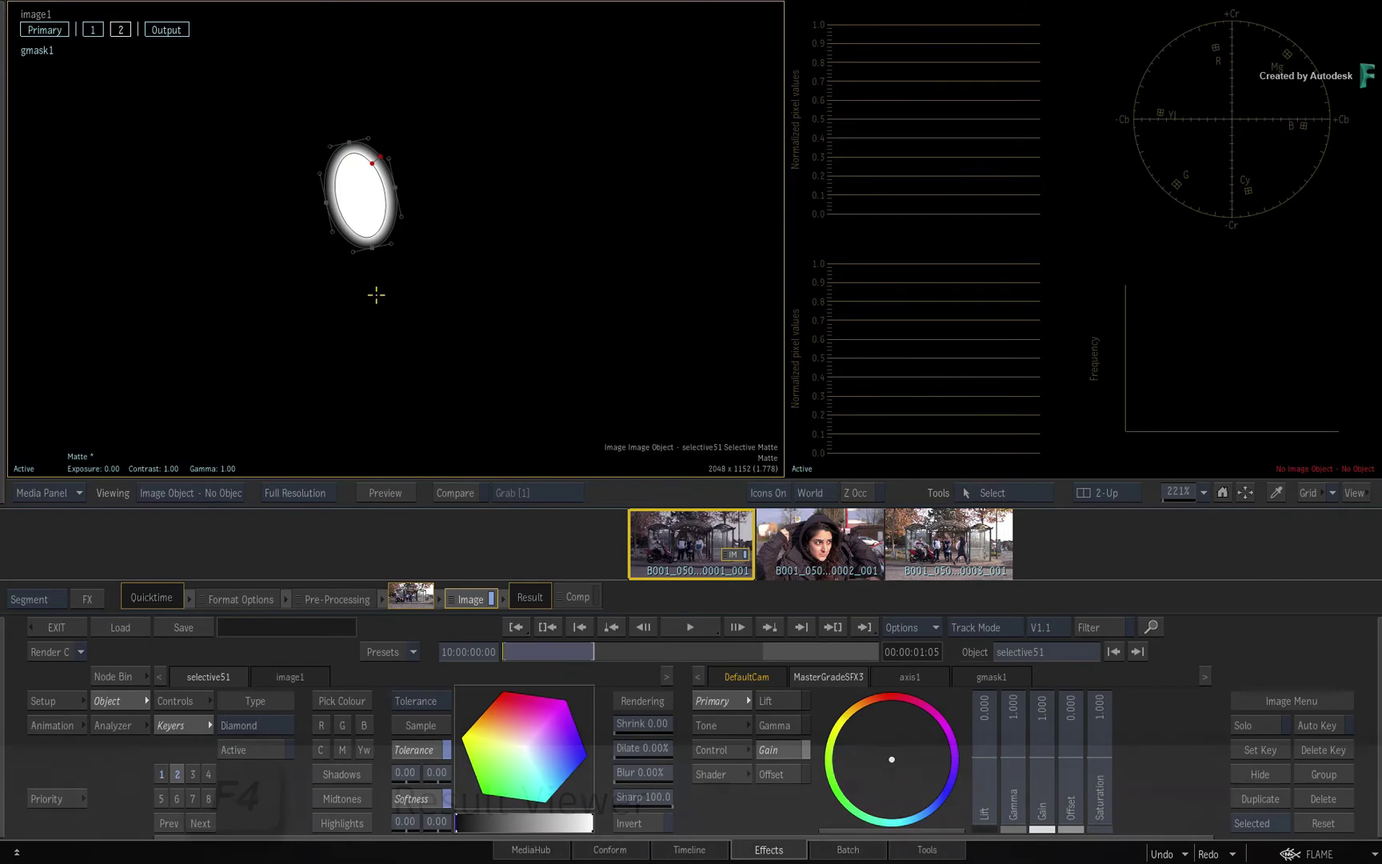
pyautogui.press('F4')
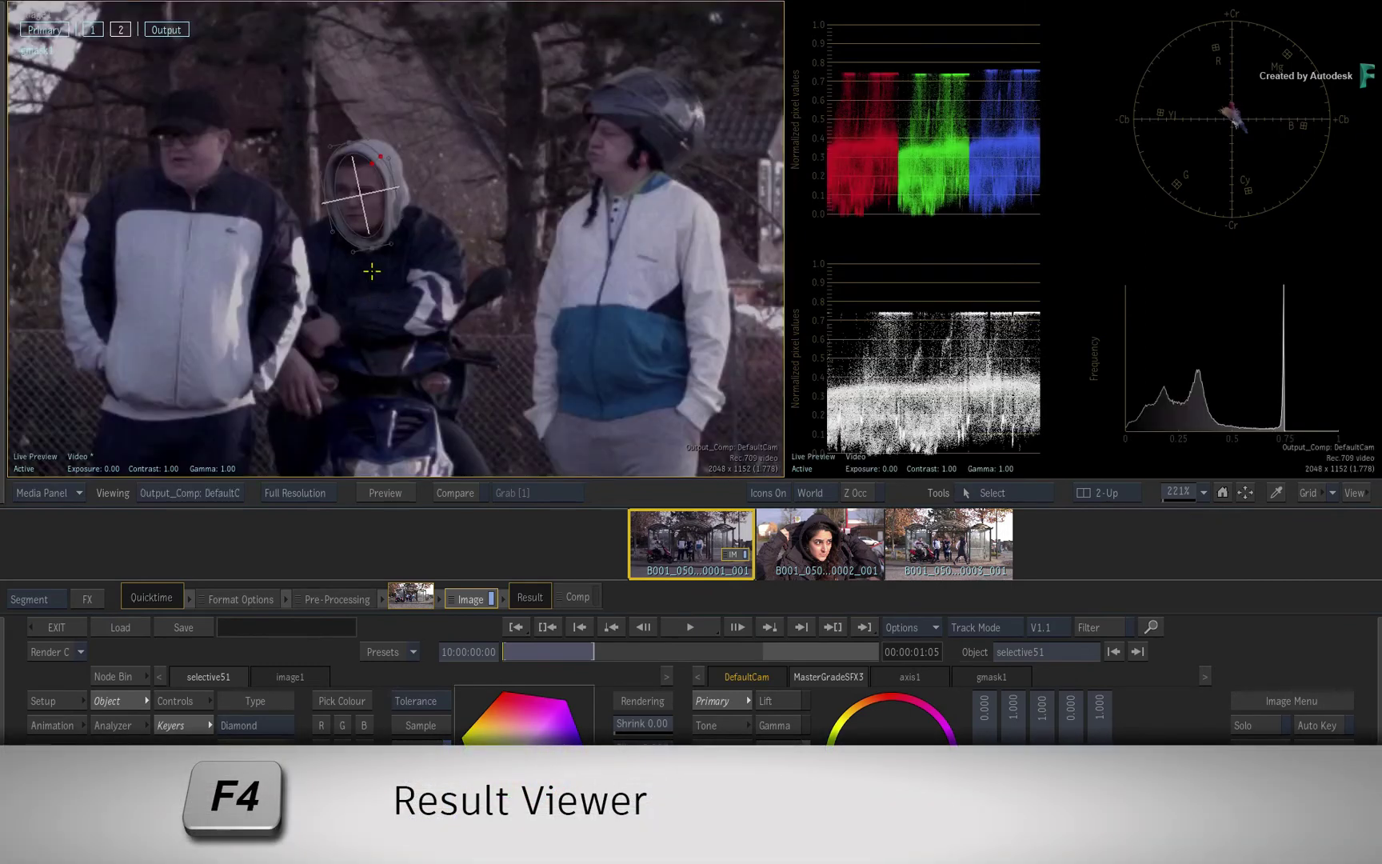
pyautogui.click(359, 200)
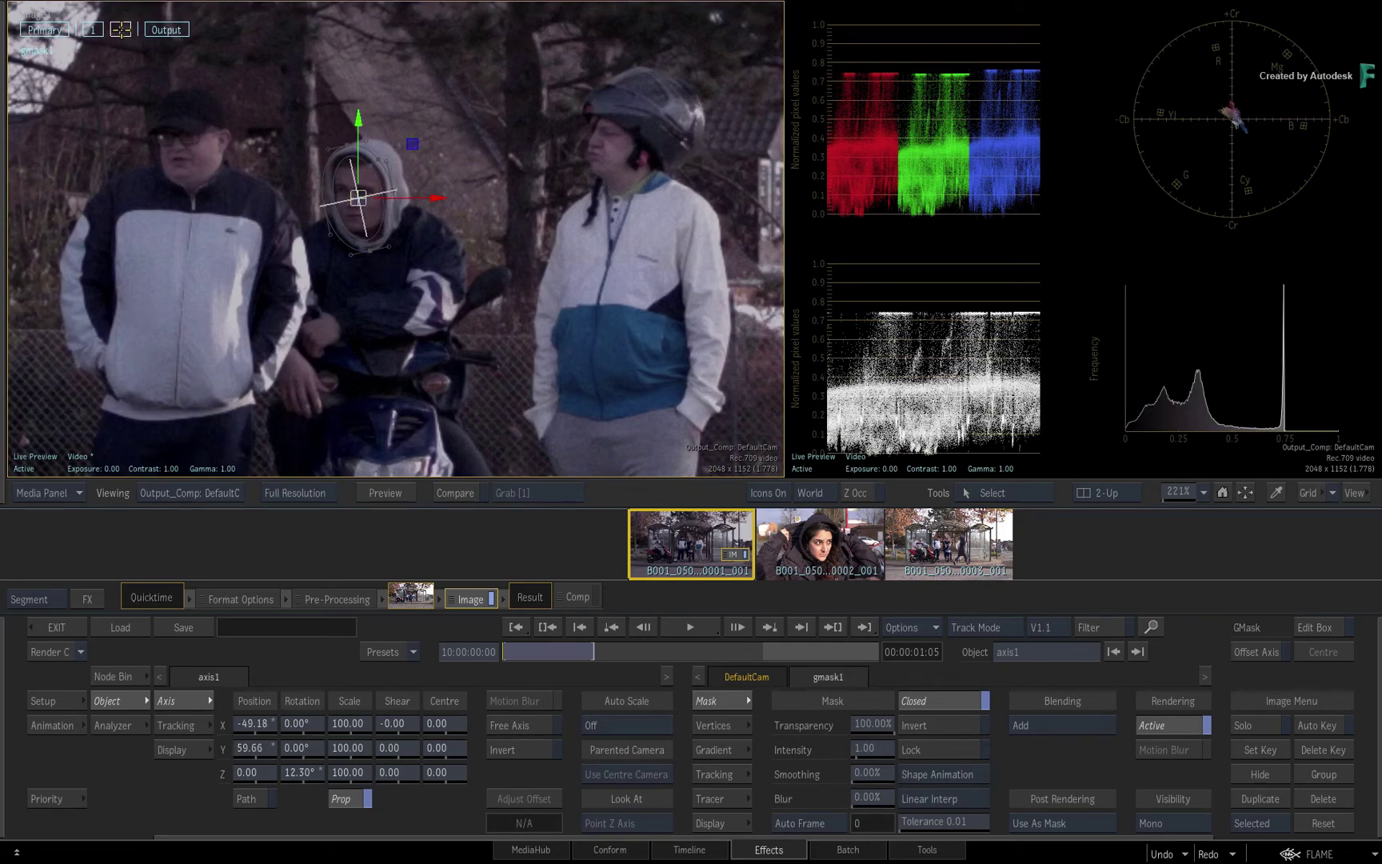
pyautogui.click(293, 289)
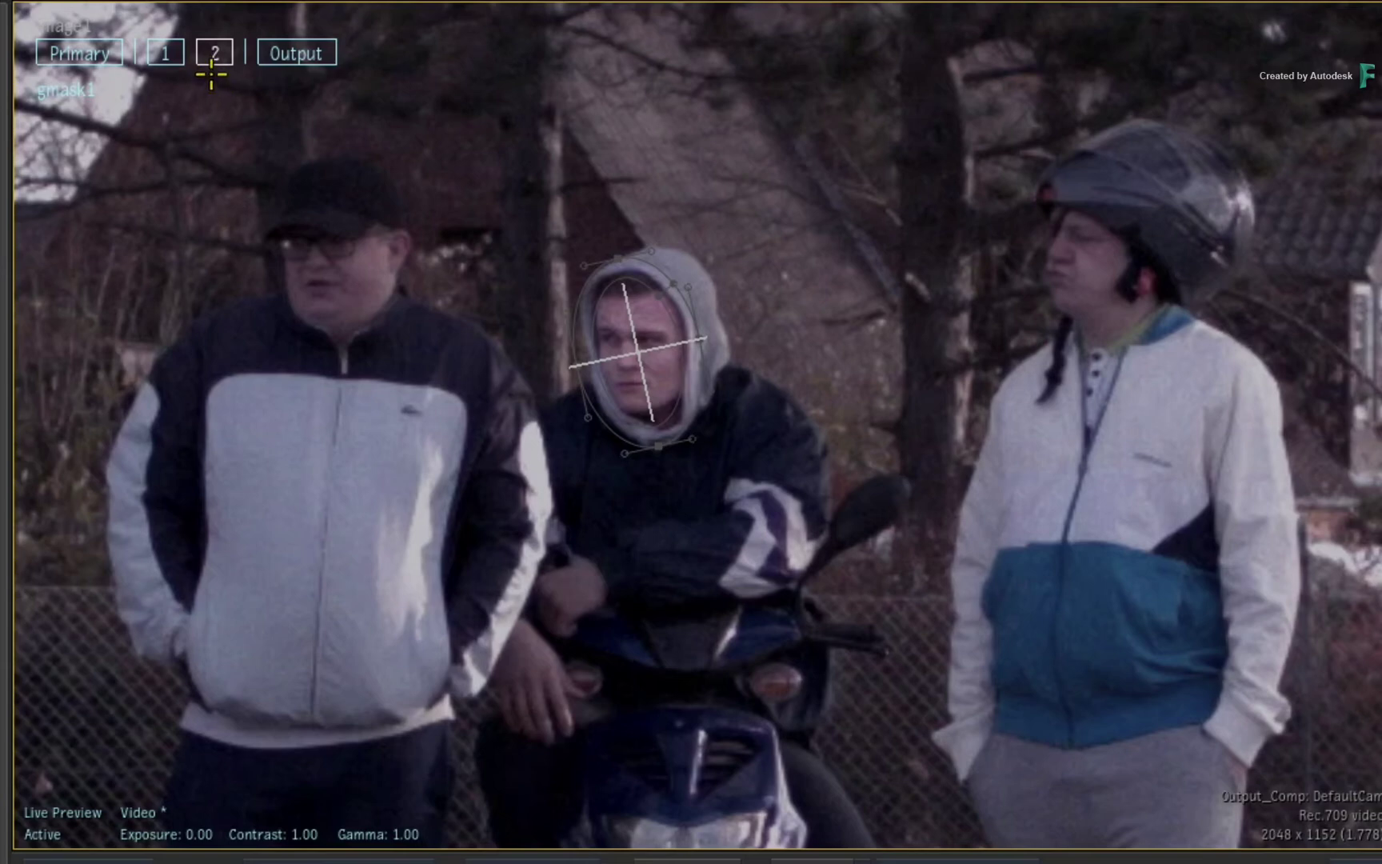
# Step: Add a second ellipse mask, gmask2, fitted over the helmeted man's face on the right
pyautogui.rightClick(215, 51)
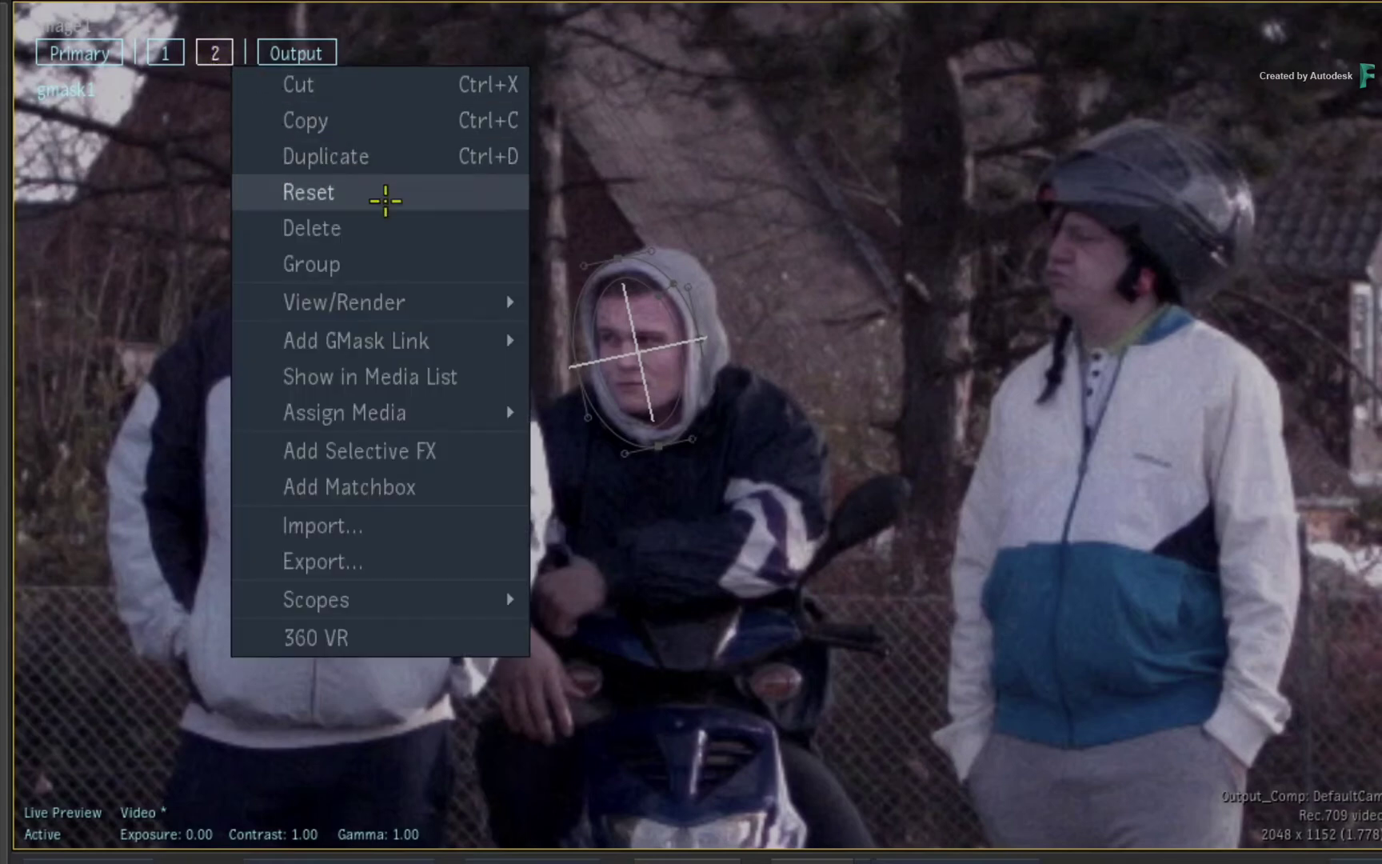
pyautogui.moveTo(357, 341)
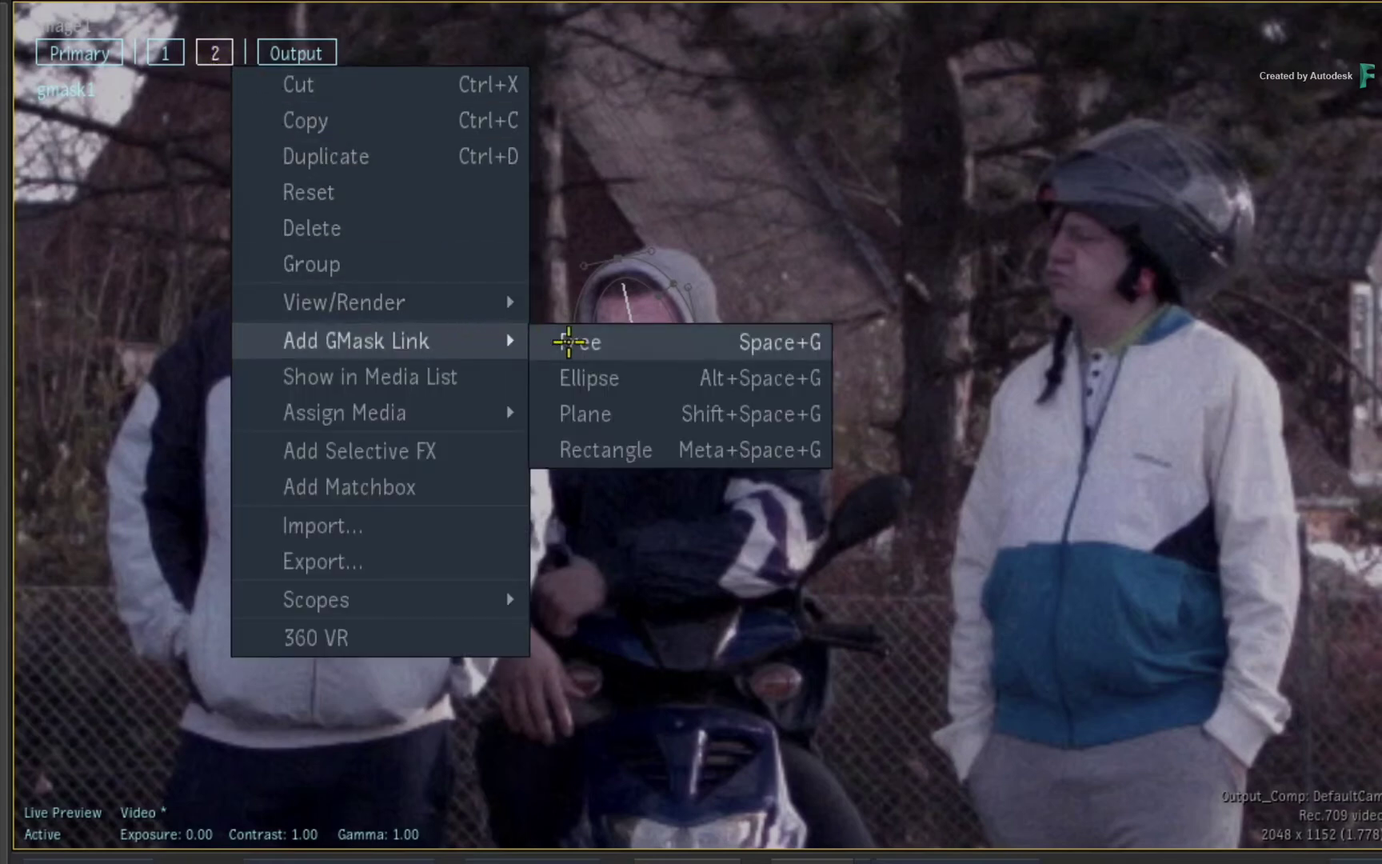
pyautogui.click(624, 376)
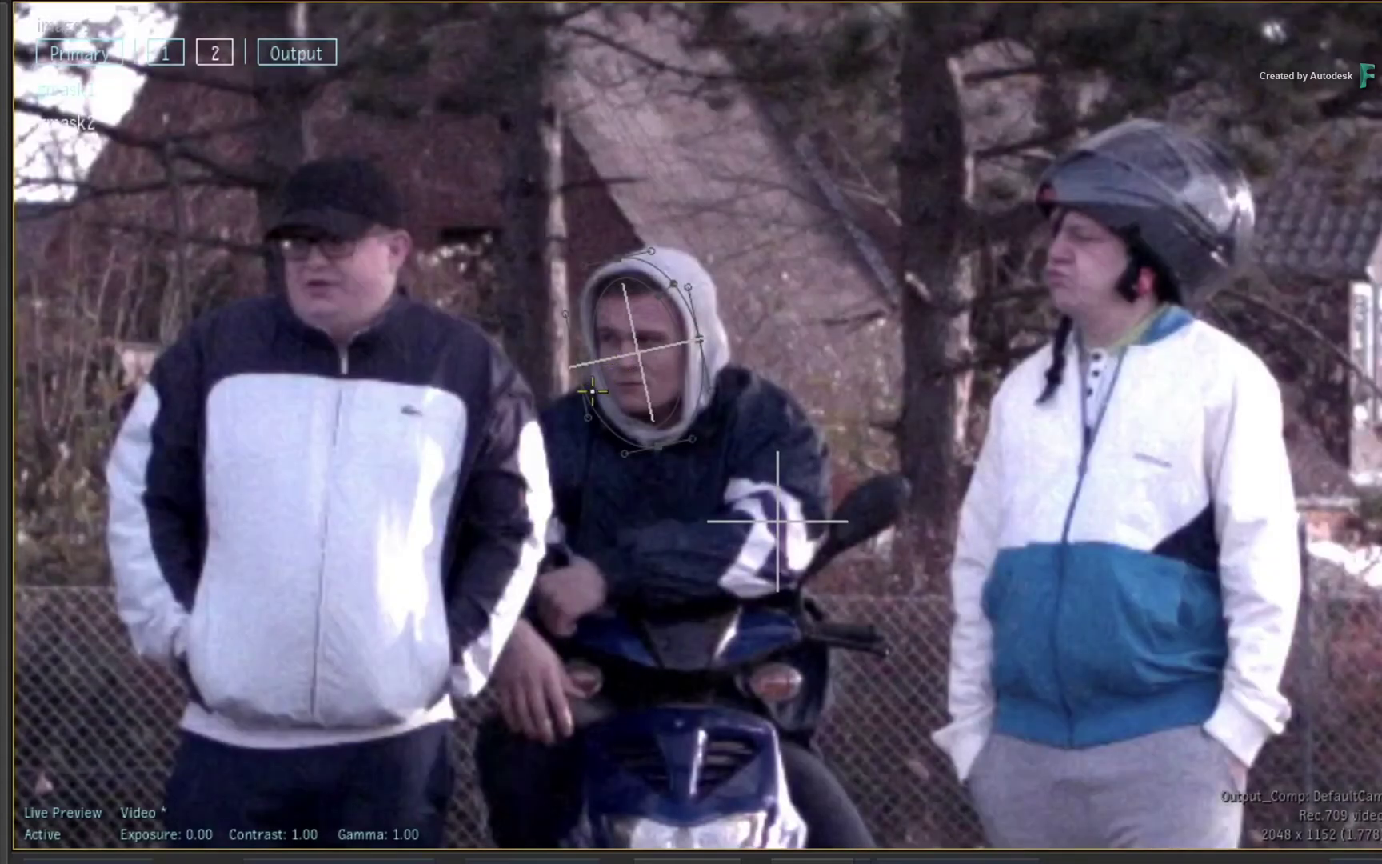
pyautogui.moveTo(1082, 257); pyautogui.dragTo(1170, 359)
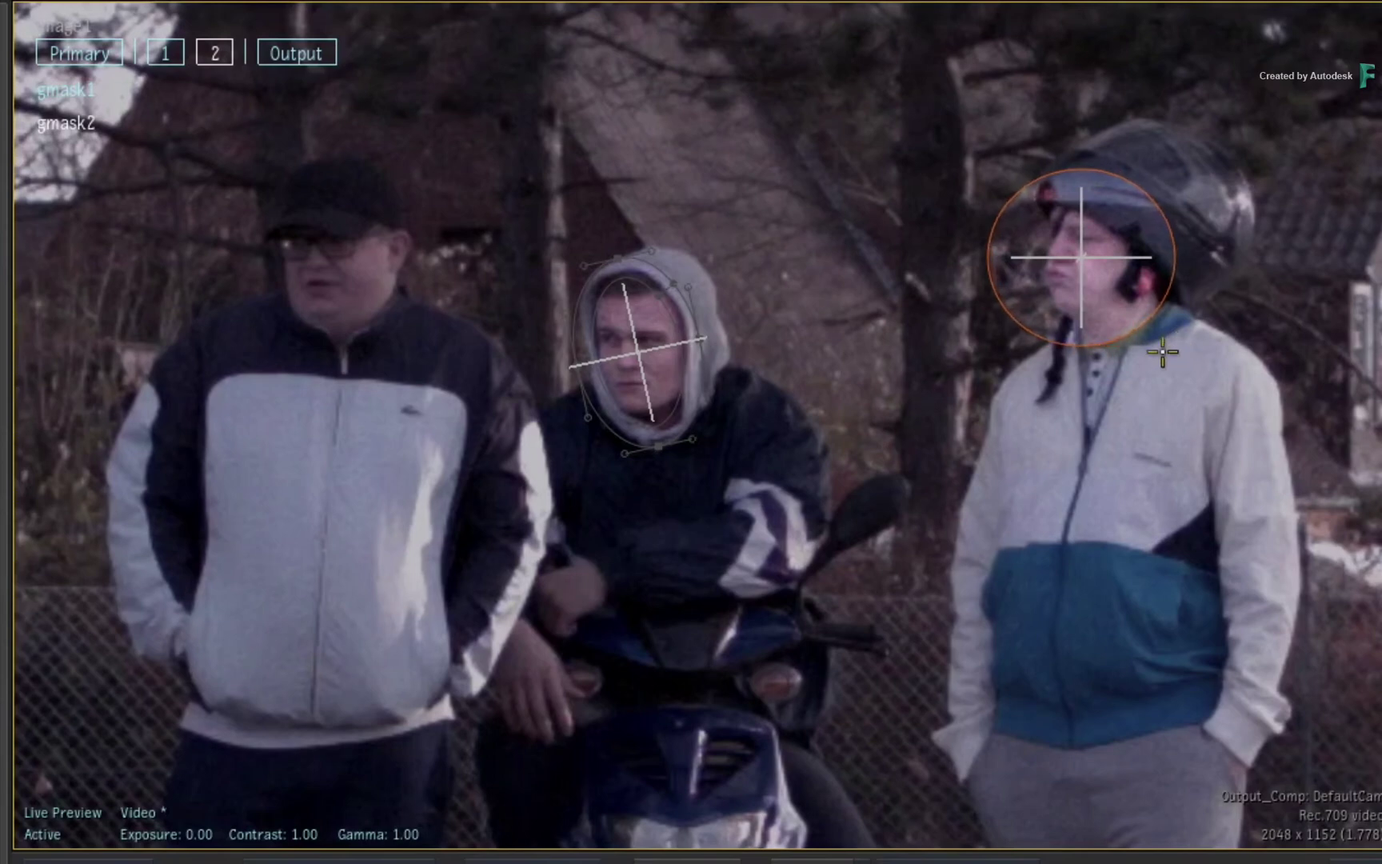
pyautogui.click(1086, 272)
pyautogui.moveTo(1082, 259)
pyautogui.mouseDown()
pyautogui.moveTo(1187, 278)
pyautogui.moveTo(1166, 283)
pyautogui.mouseUp()
pyautogui.click(1181, 279)
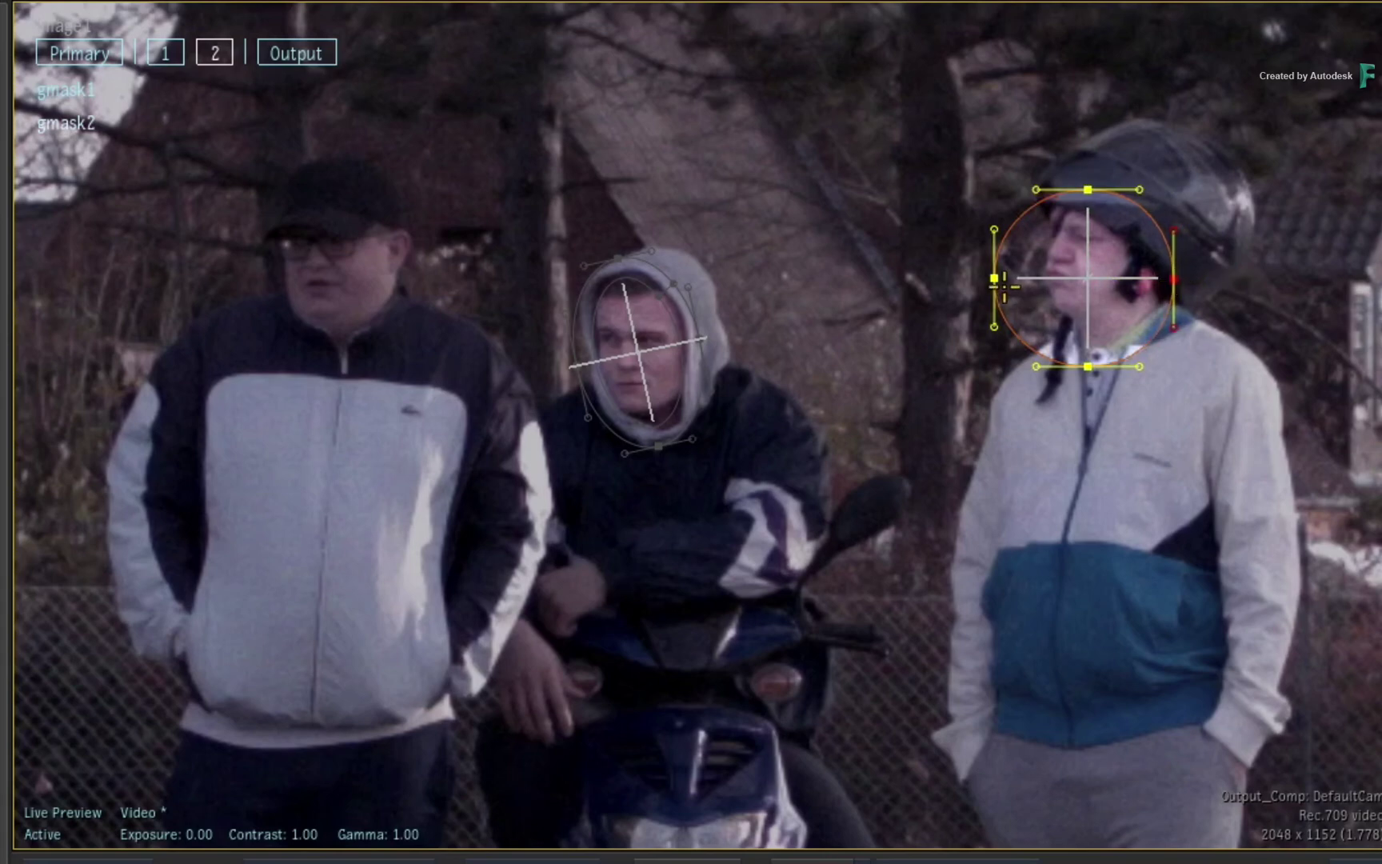
pyautogui.moveTo(995, 279); pyautogui.dragTo(1008, 277)
# Step: Add a gradient point to gmask2 and pull it inward for a soft edge falloff
pyautogui.rightClick(1030, 203)
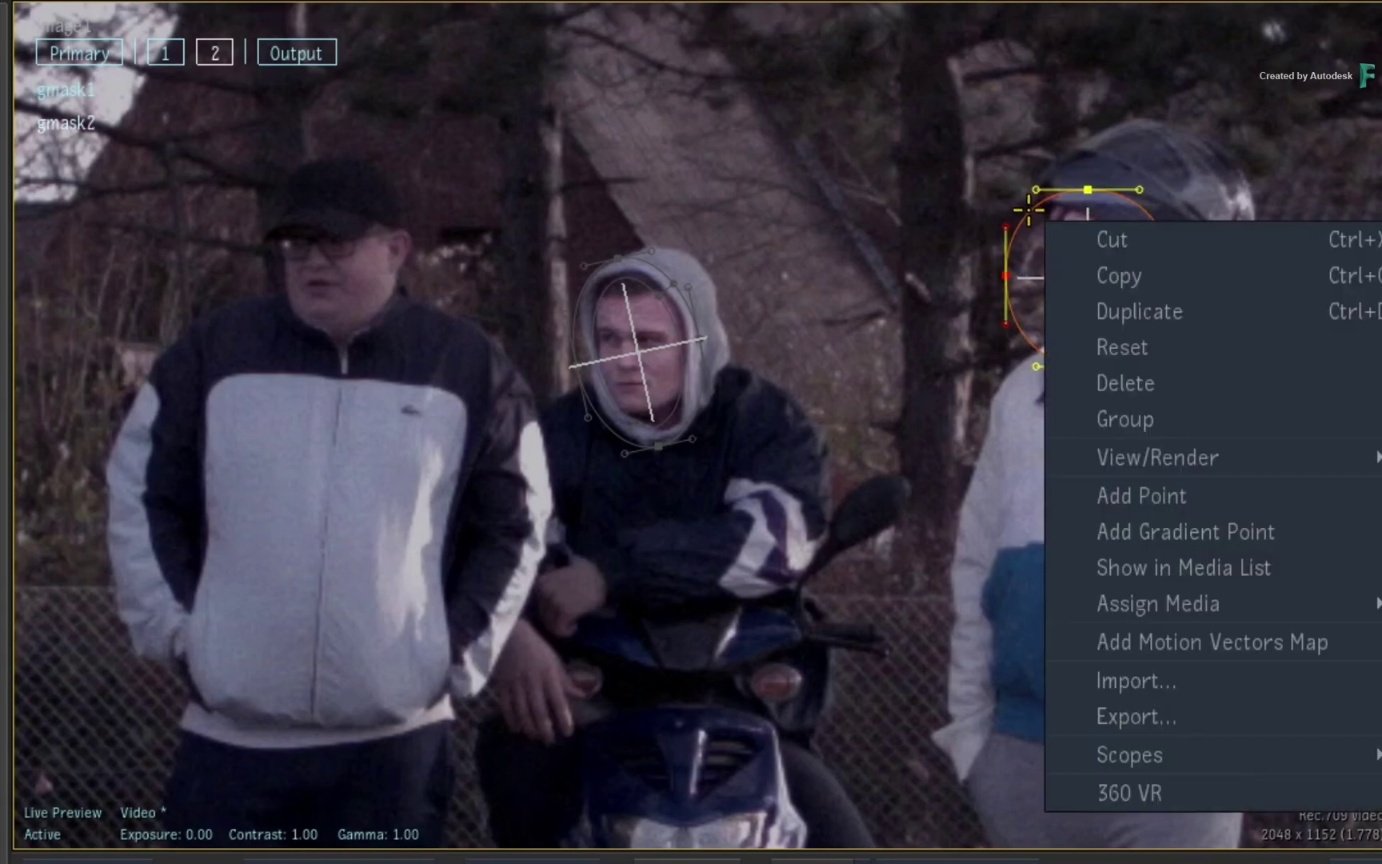
pyautogui.click(1144, 530)
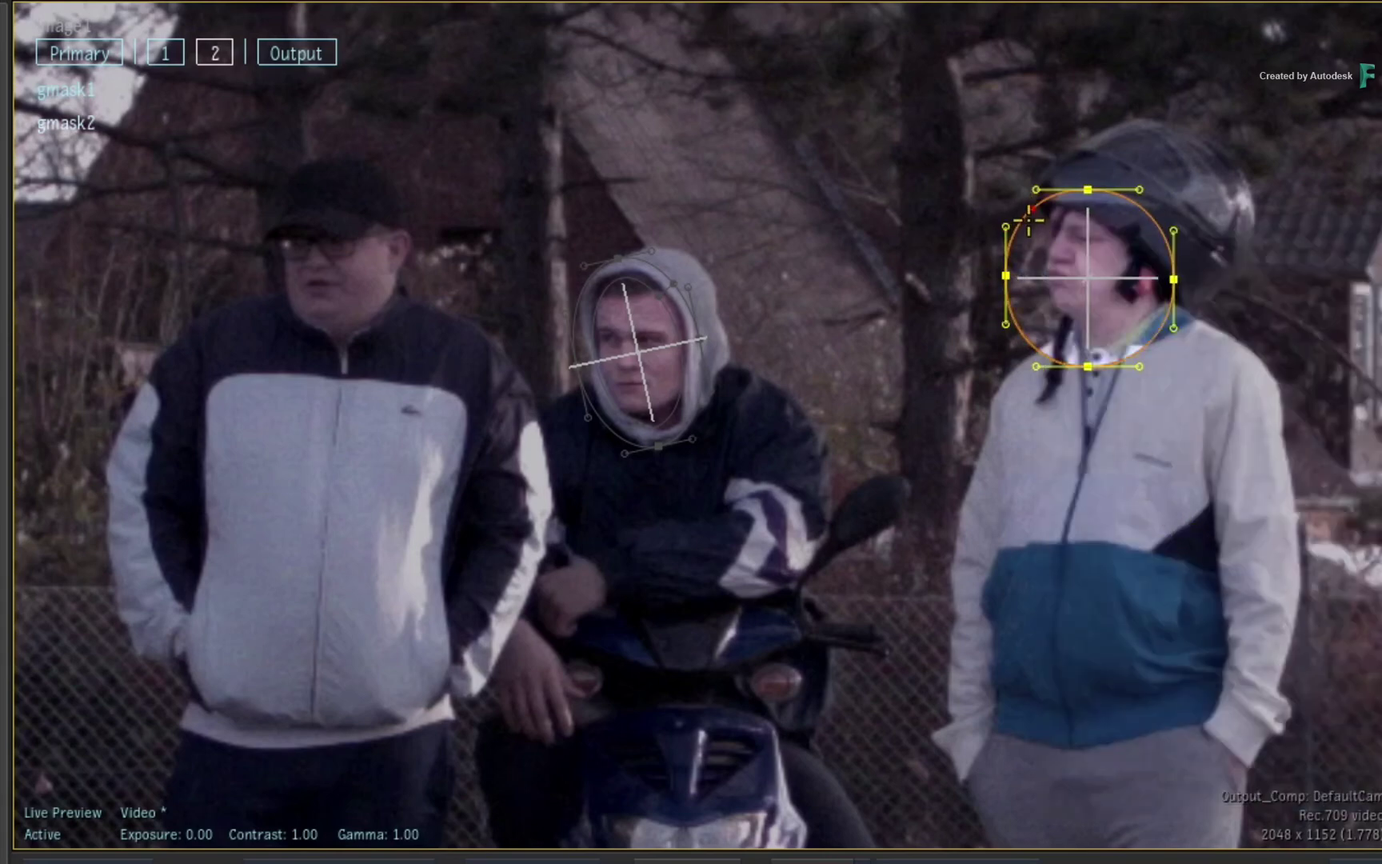
pyautogui.moveTo(1033, 209); pyautogui.dragTo(1053, 230)
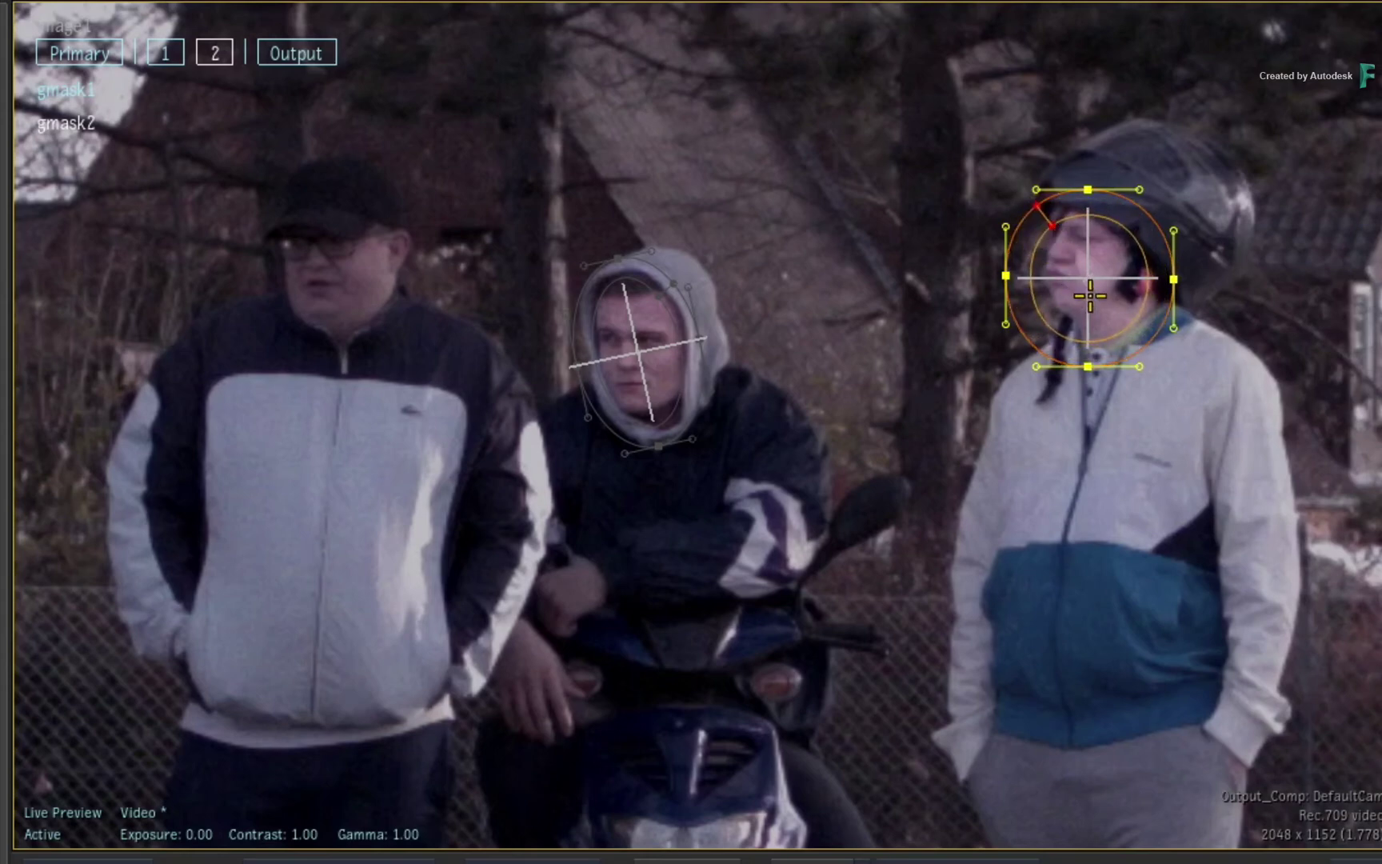
pyautogui.click(1091, 278)
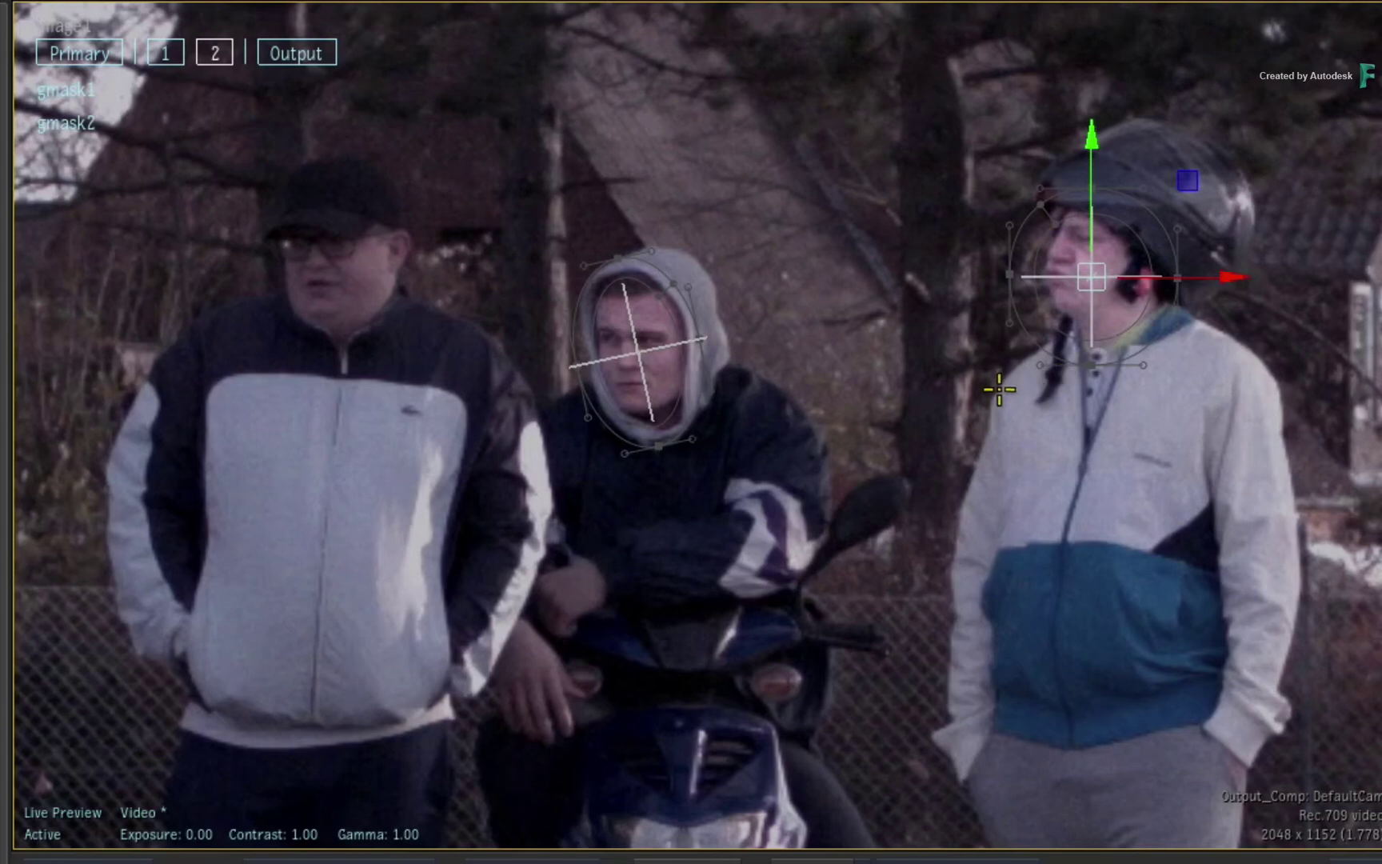
# Step: Deselect the mask, toggle the overlays to compare, and return to the 2-Up layout with scopes
pyautogui.click(214, 52)
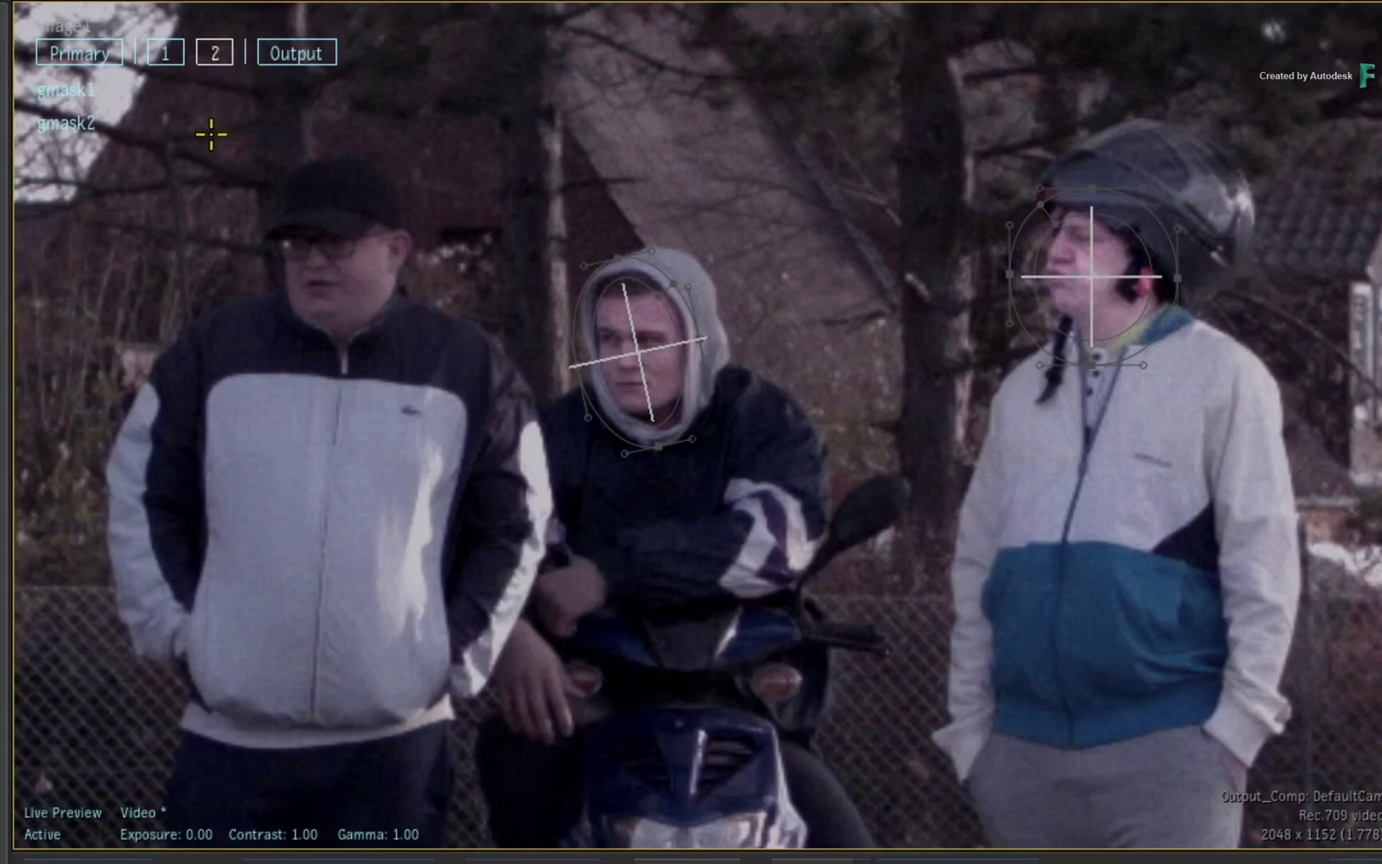
pyautogui.press('h')
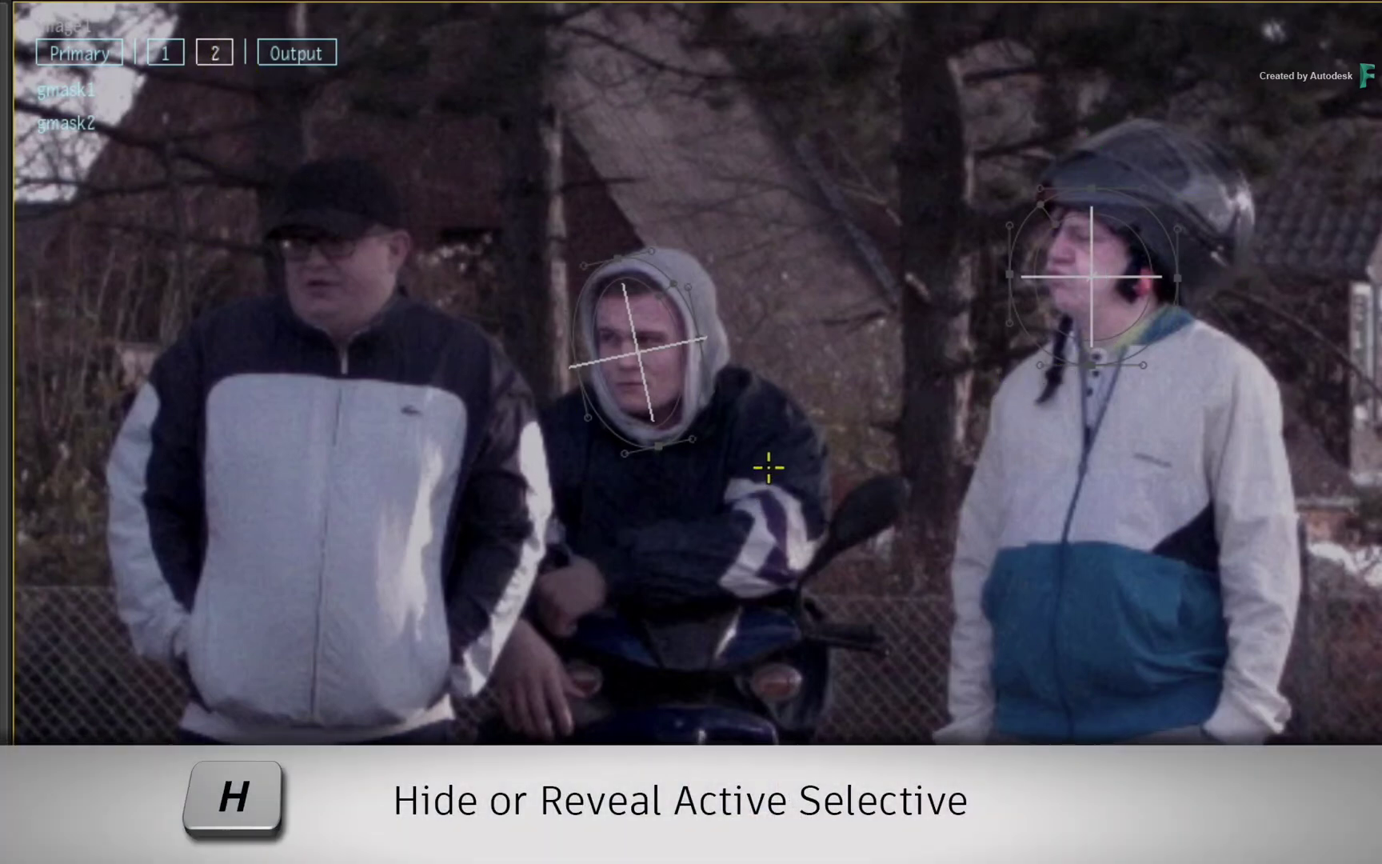
pyautogui.press('h')
pyautogui.press('h')
pyautogui.press('h')
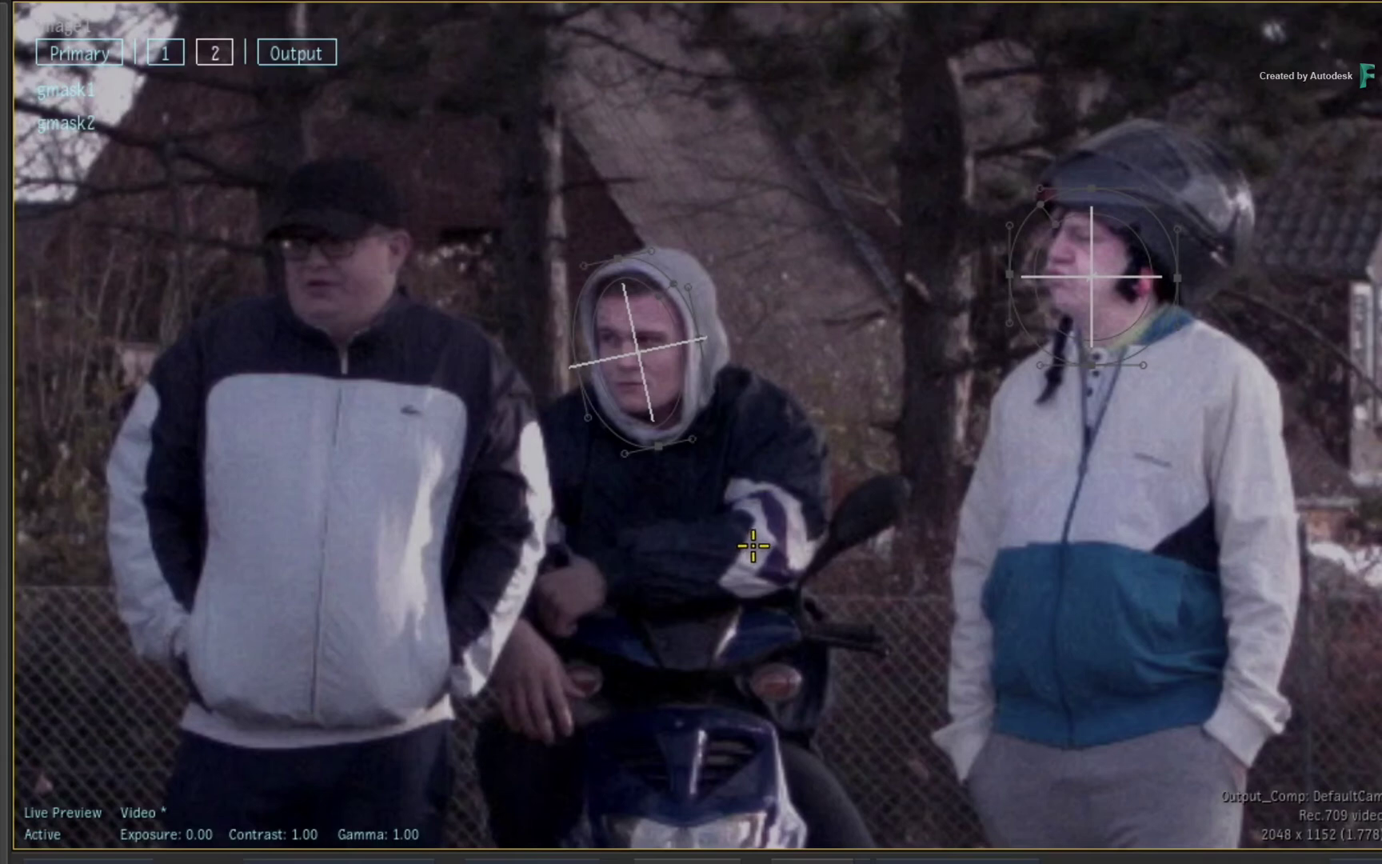
pyautogui.press('h')
pyautogui.hotkey('ctrl', 'Escape')
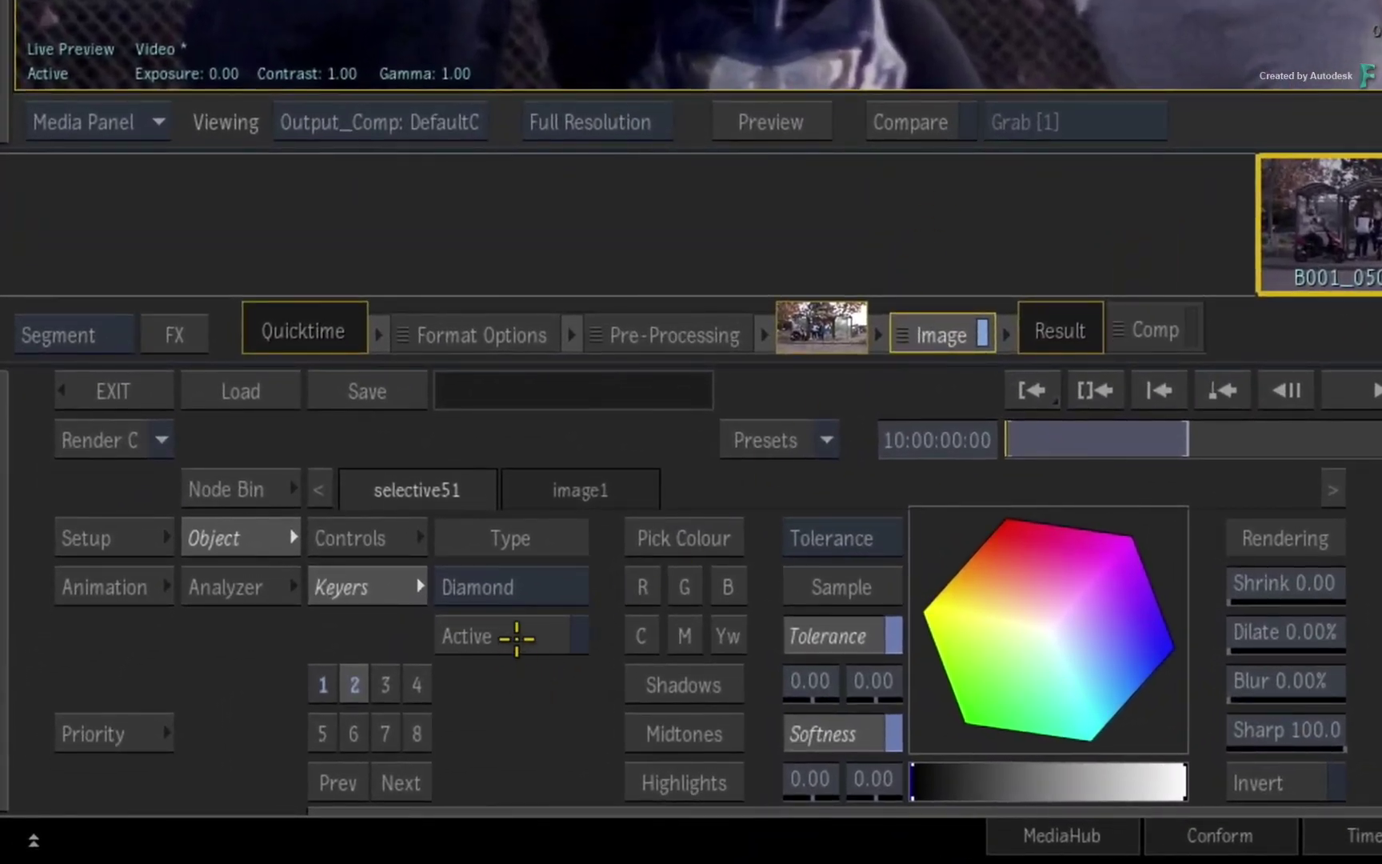
# Step: Activate the keyer, sample a skin colour from a face and view the resulting matte
pyautogui.click(519, 633)
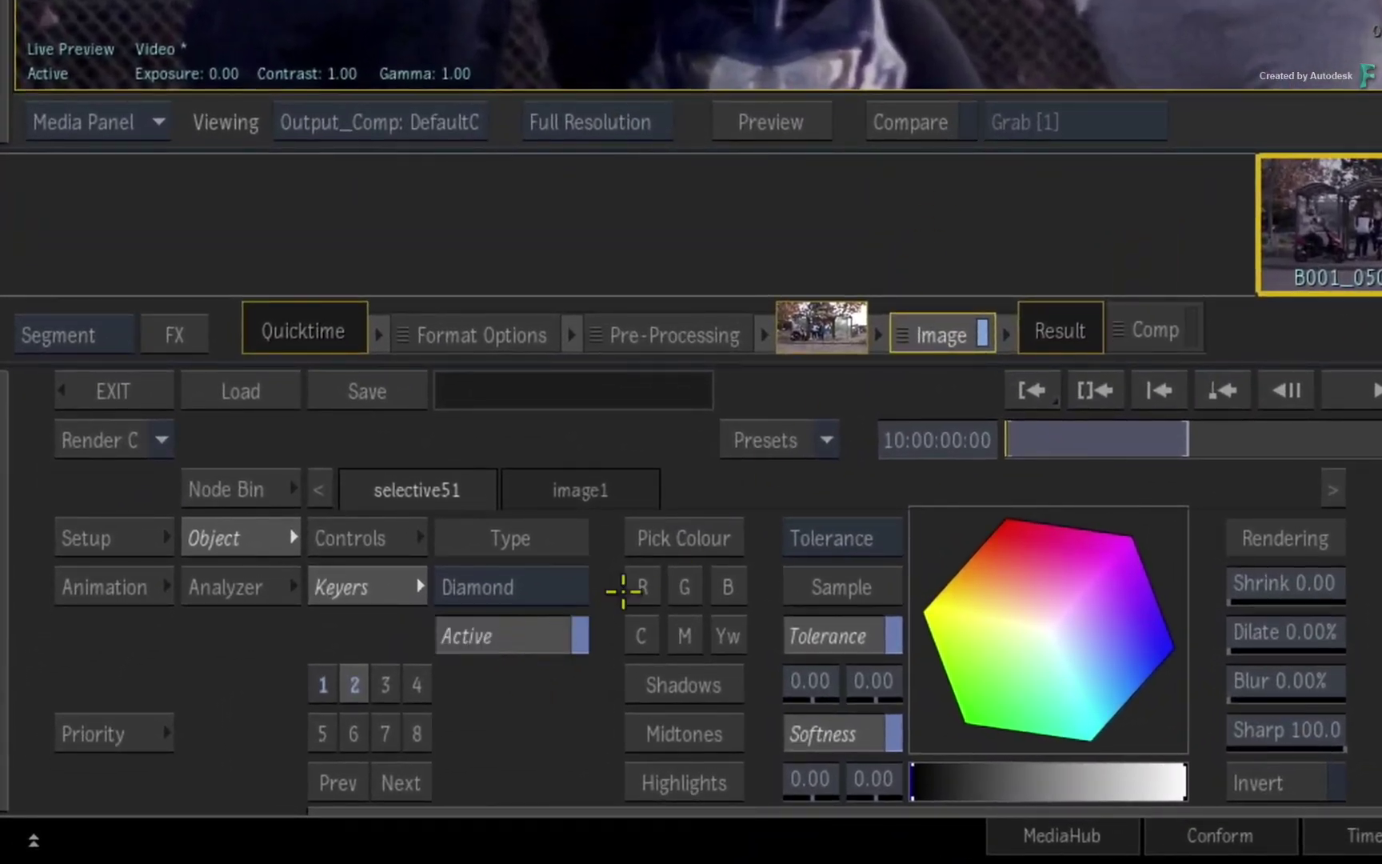
pyautogui.click(696, 538)
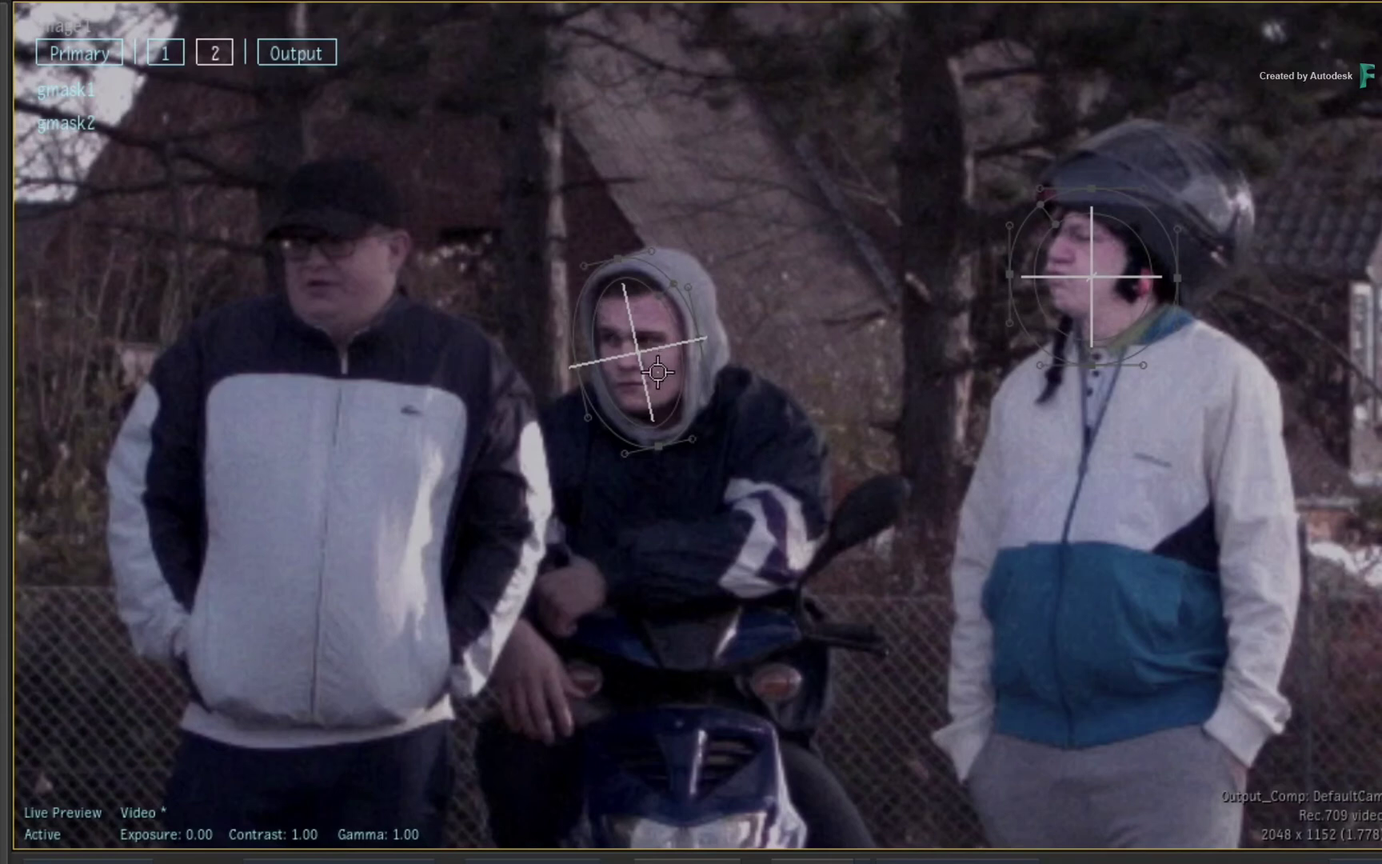
pyautogui.press('F8')
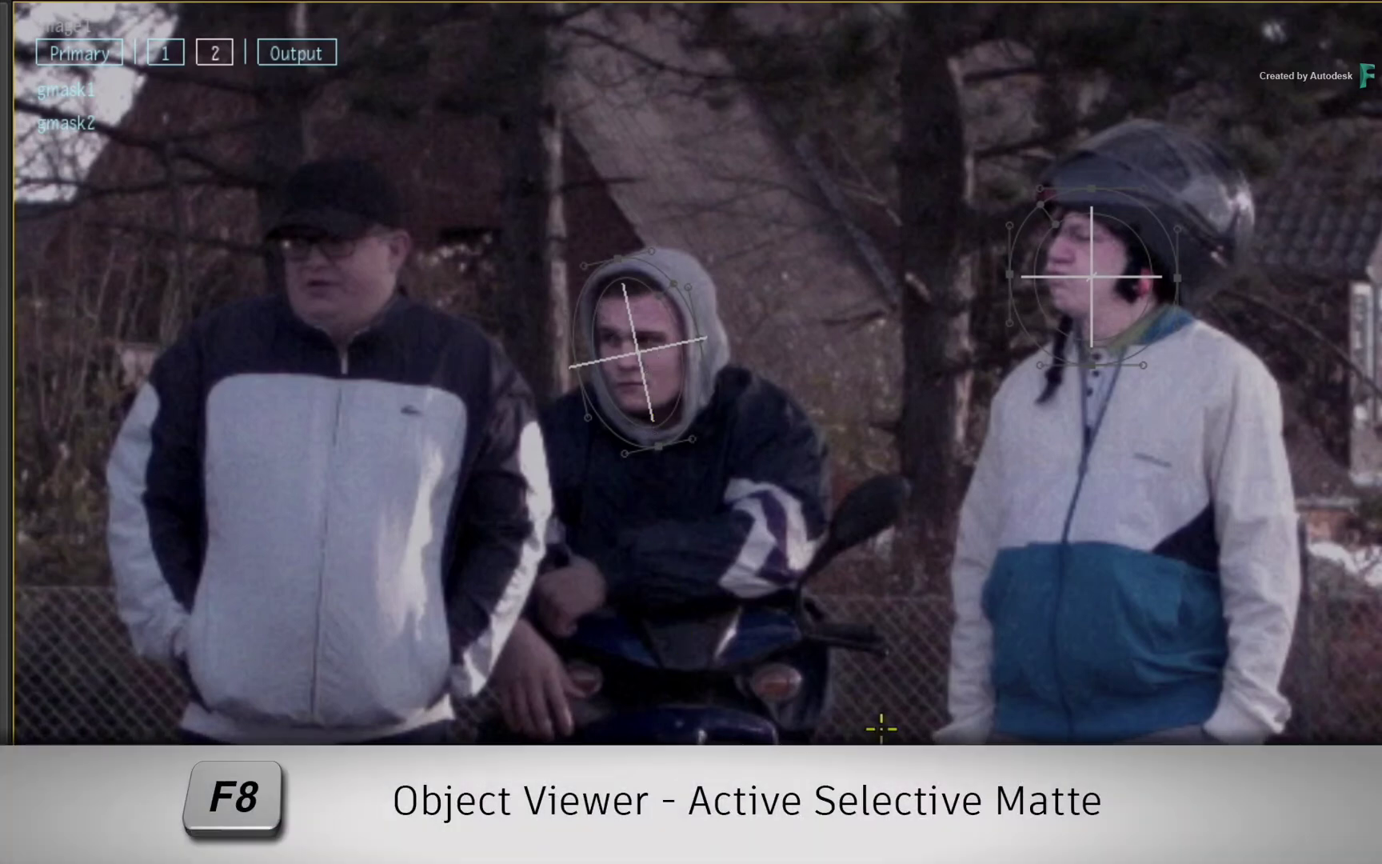
pyautogui.press('F8')
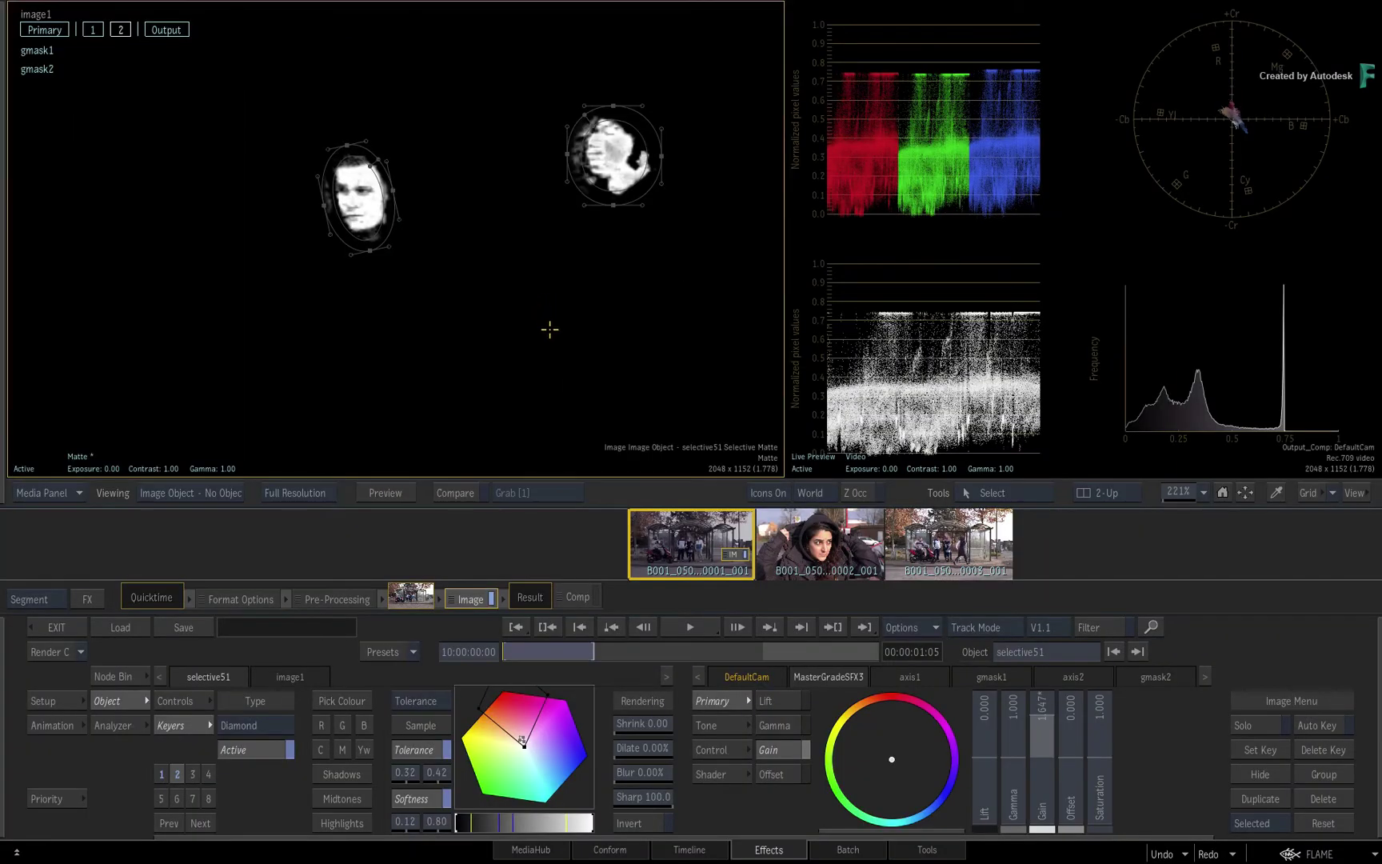
# Step: Raise Dilate and Blur slightly to expand and soften the face matte, then view the result
pyautogui.moveTo(648, 748); pyautogui.dragTo(660, 745)
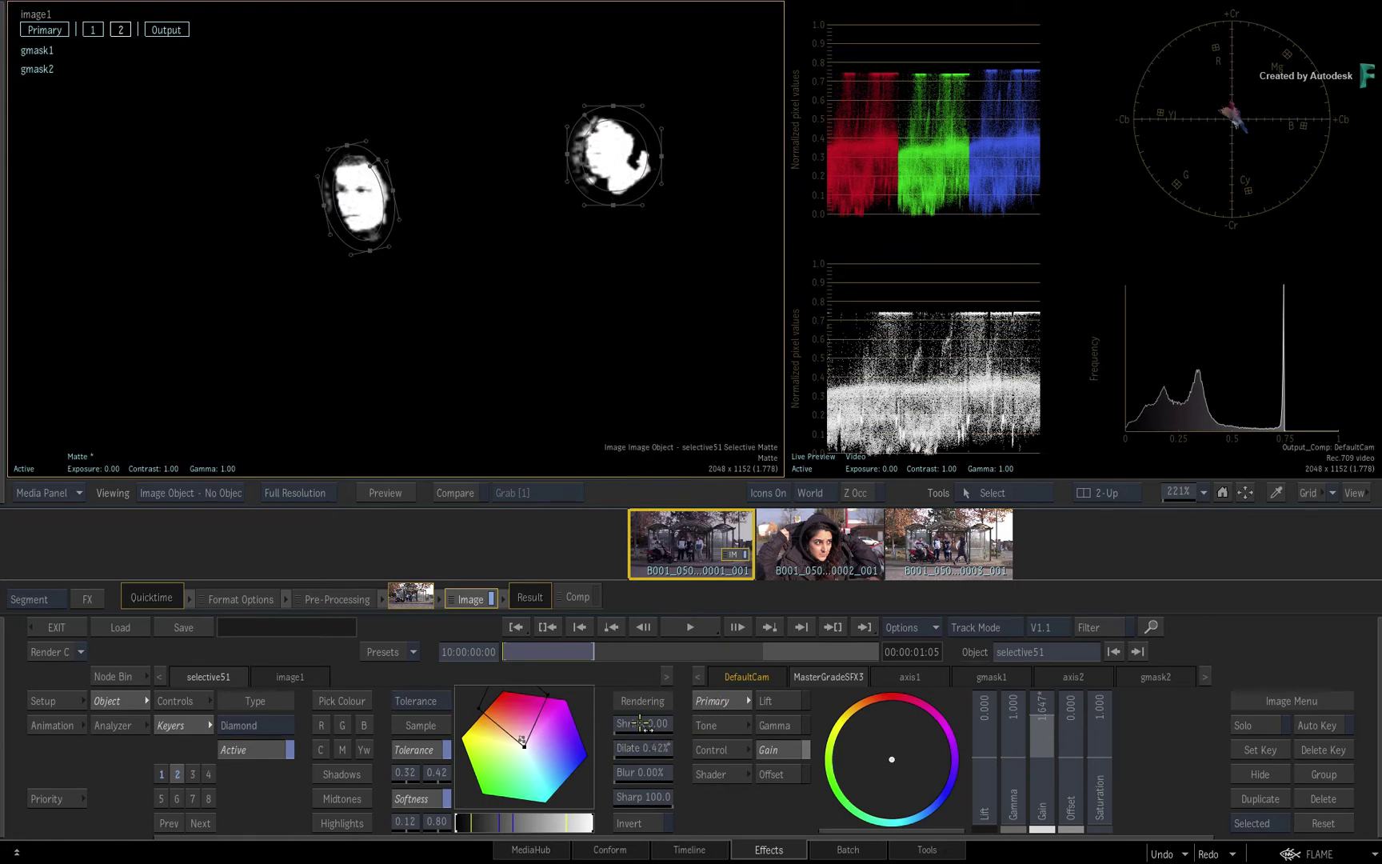
pyautogui.moveTo(626, 773)
pyautogui.mouseDown()
pyautogui.moveTo(688, 756)
pyautogui.moveTo(675, 767)
pyautogui.mouseUp()
pyautogui.press('F4')
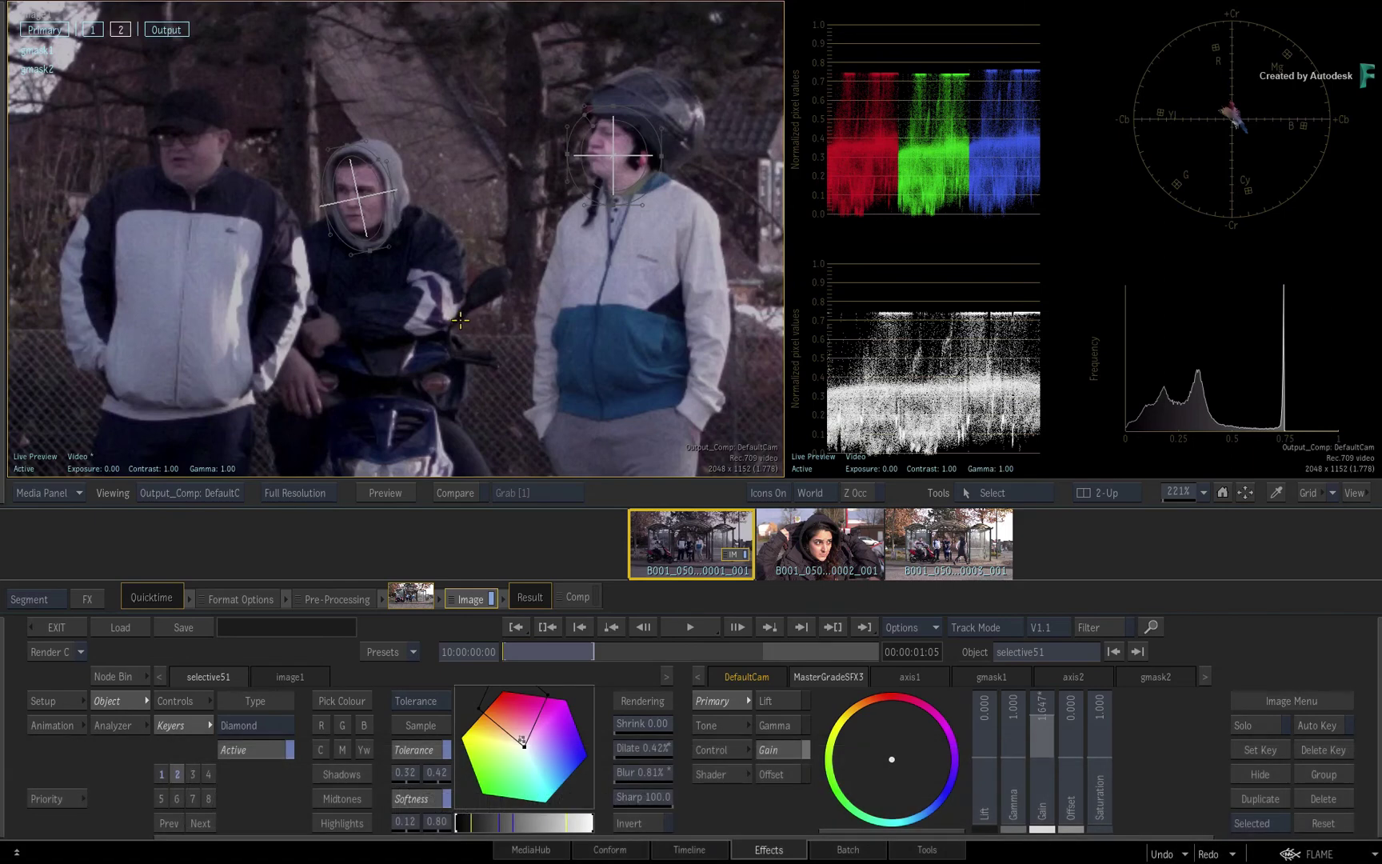
pyautogui.click(264, 749)
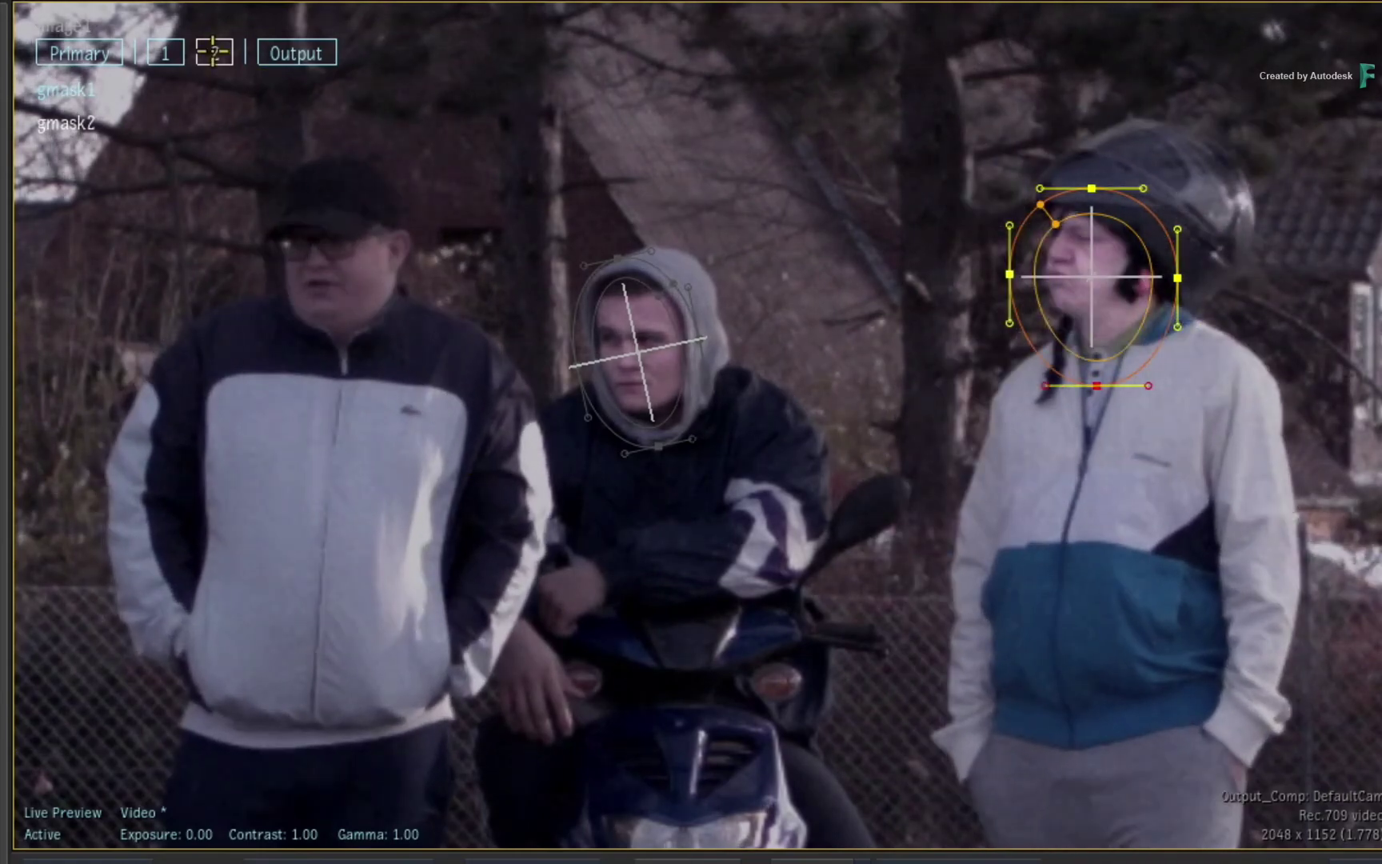
pyautogui.click(215, 53)
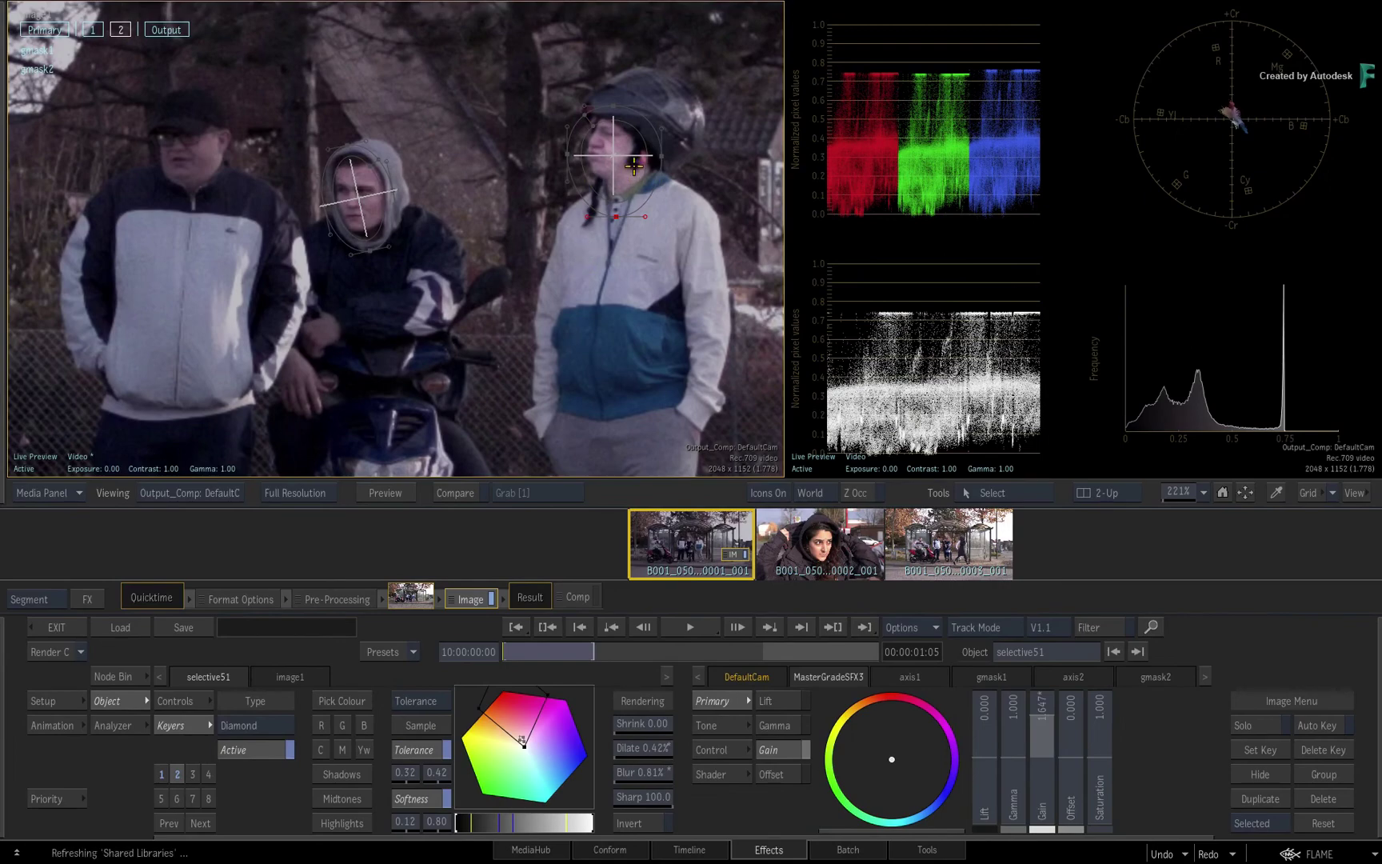
# Step: Set gmask2's axis2 tracking to Planar mode and analyze it through the shot
pyautogui.click(632, 157)
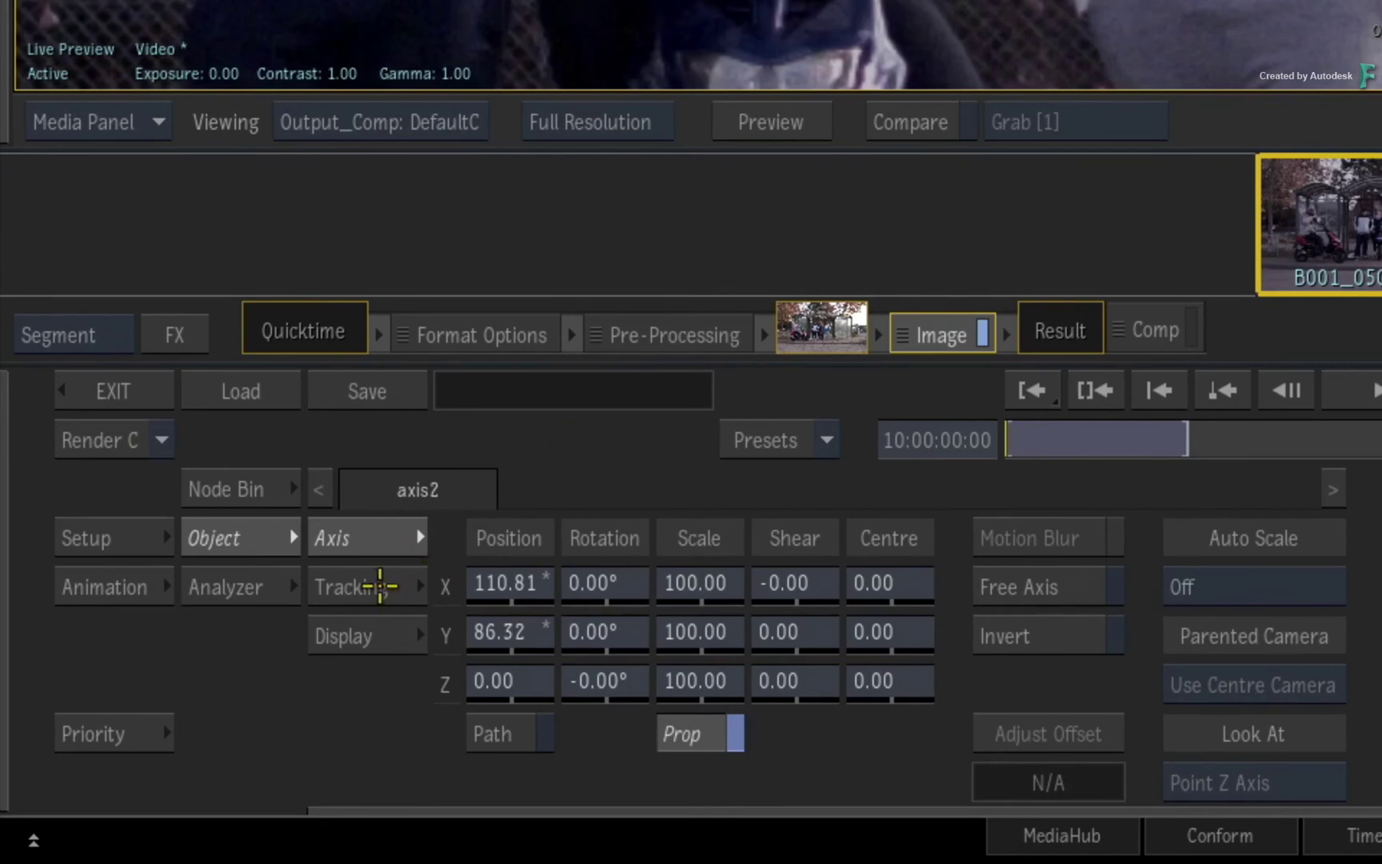
pyautogui.click(367, 586)
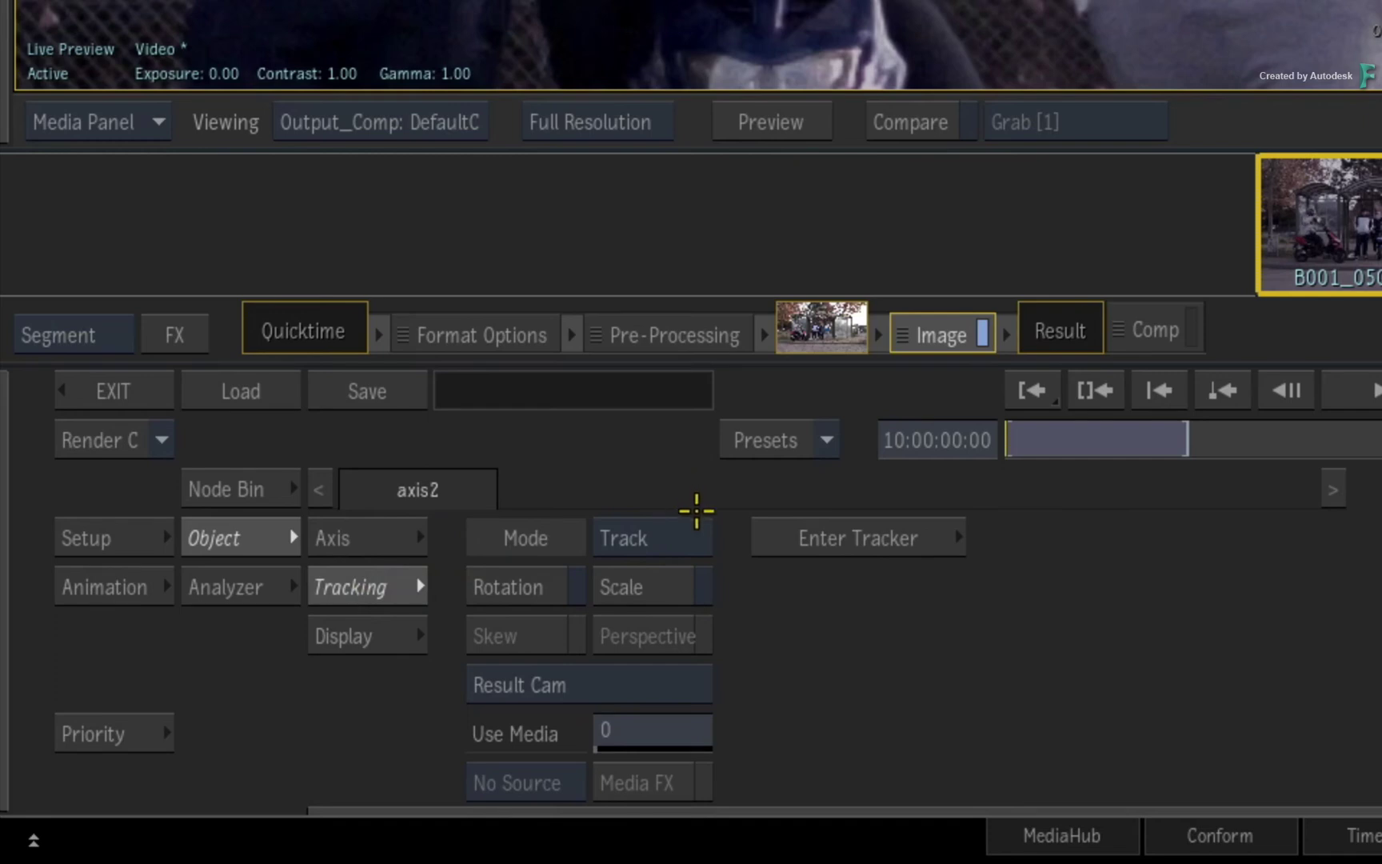
pyautogui.click(680, 537)
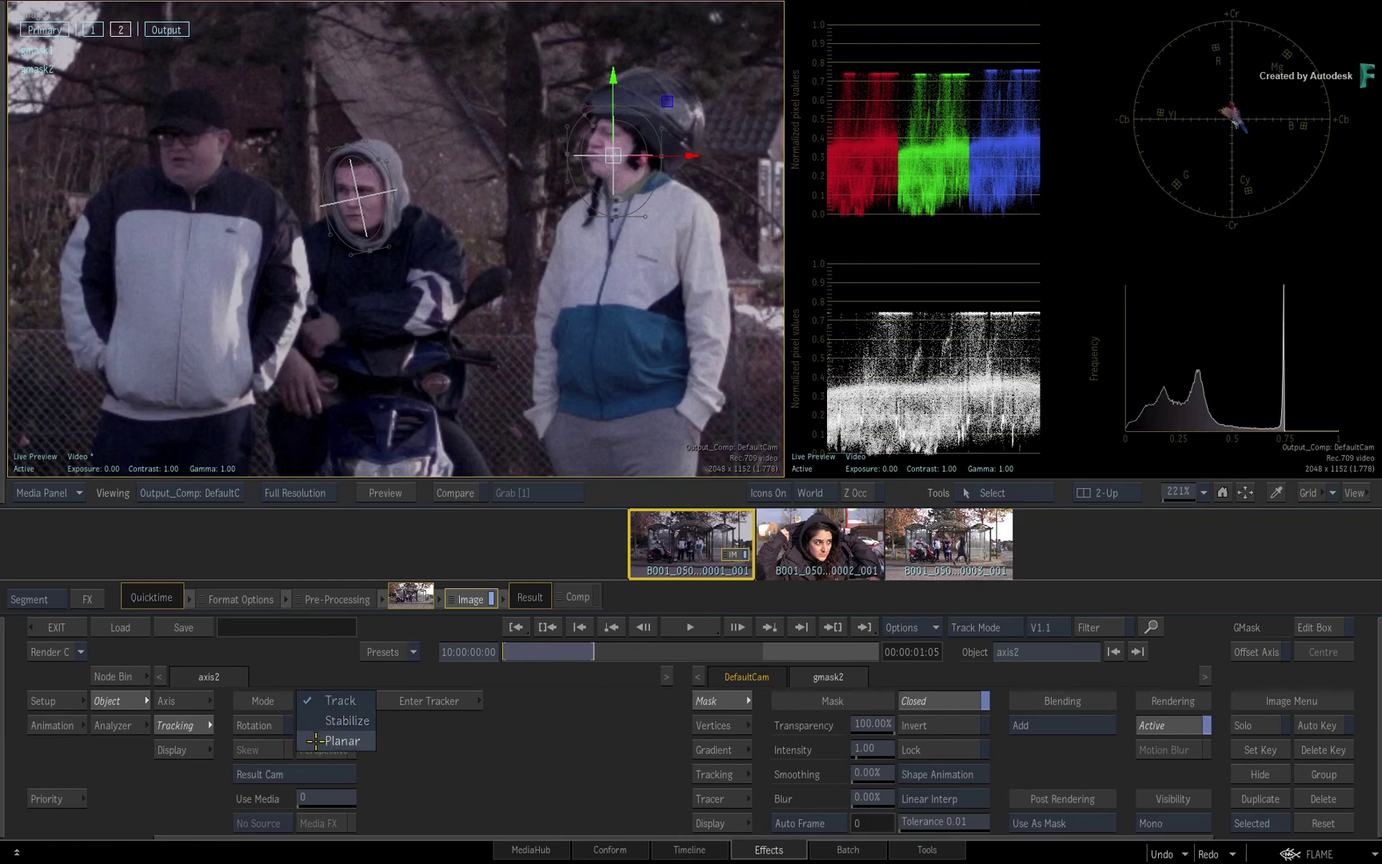
pyautogui.click(342, 740)
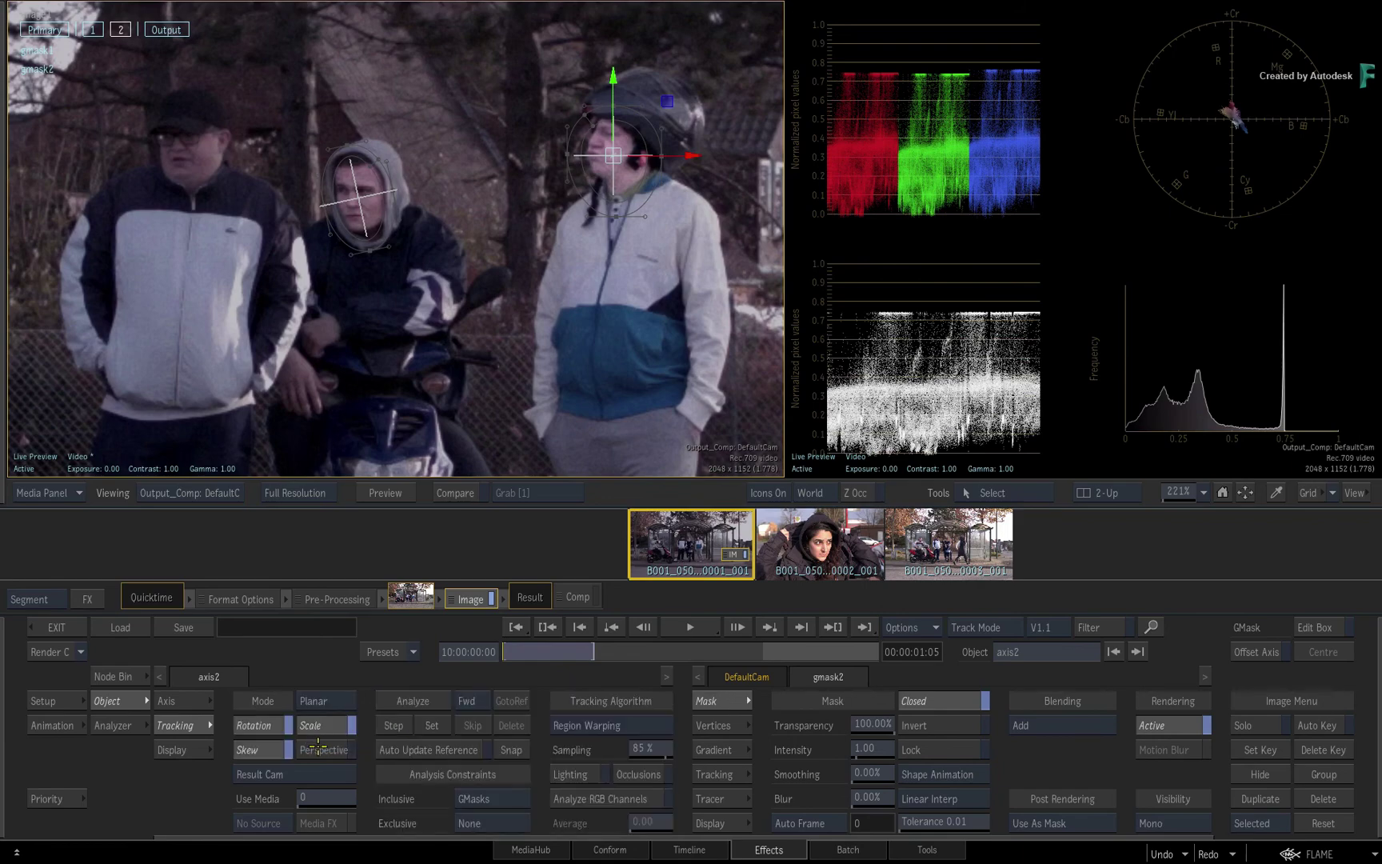
pyautogui.click(413, 701)
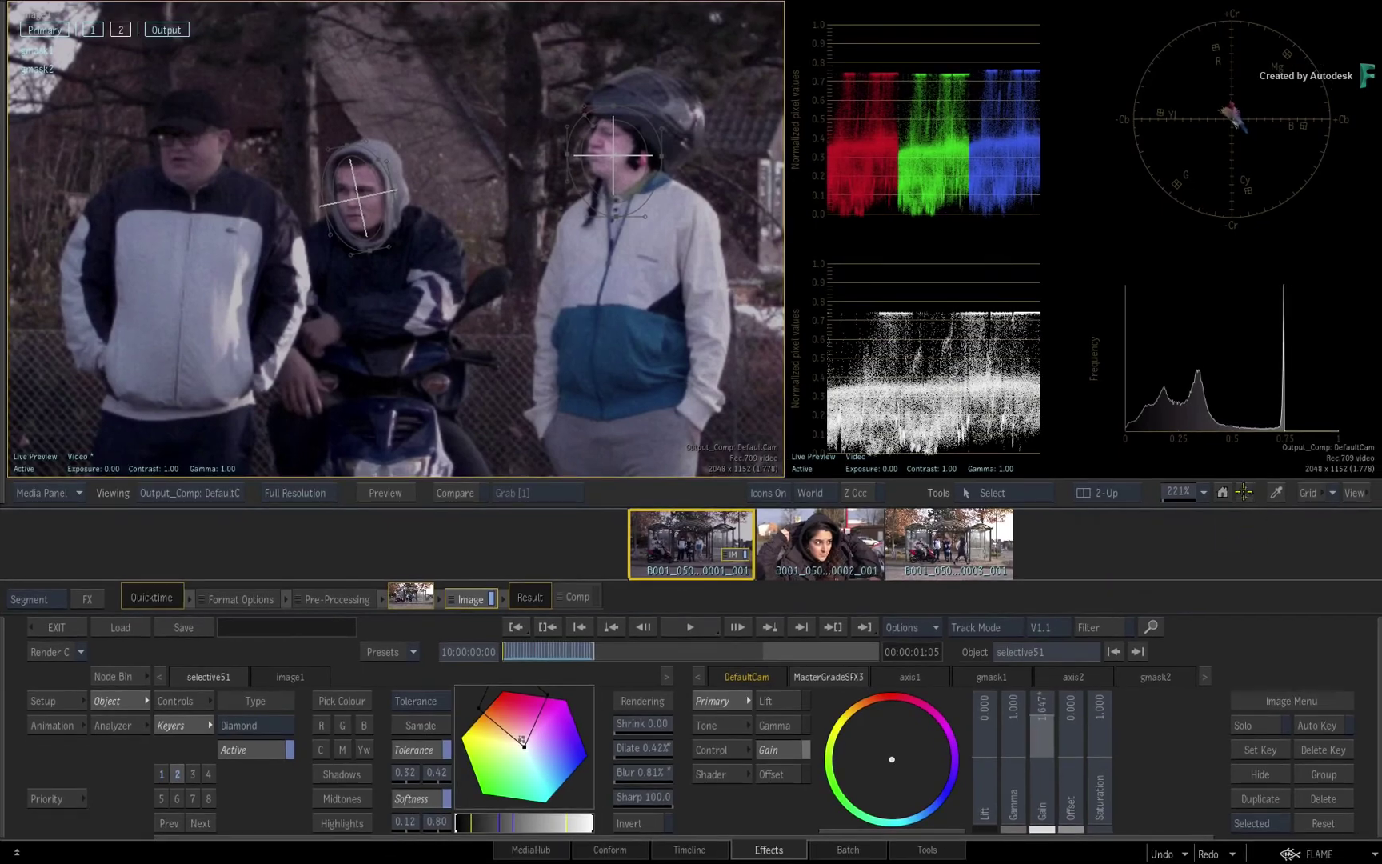
pyautogui.click(1222, 492)
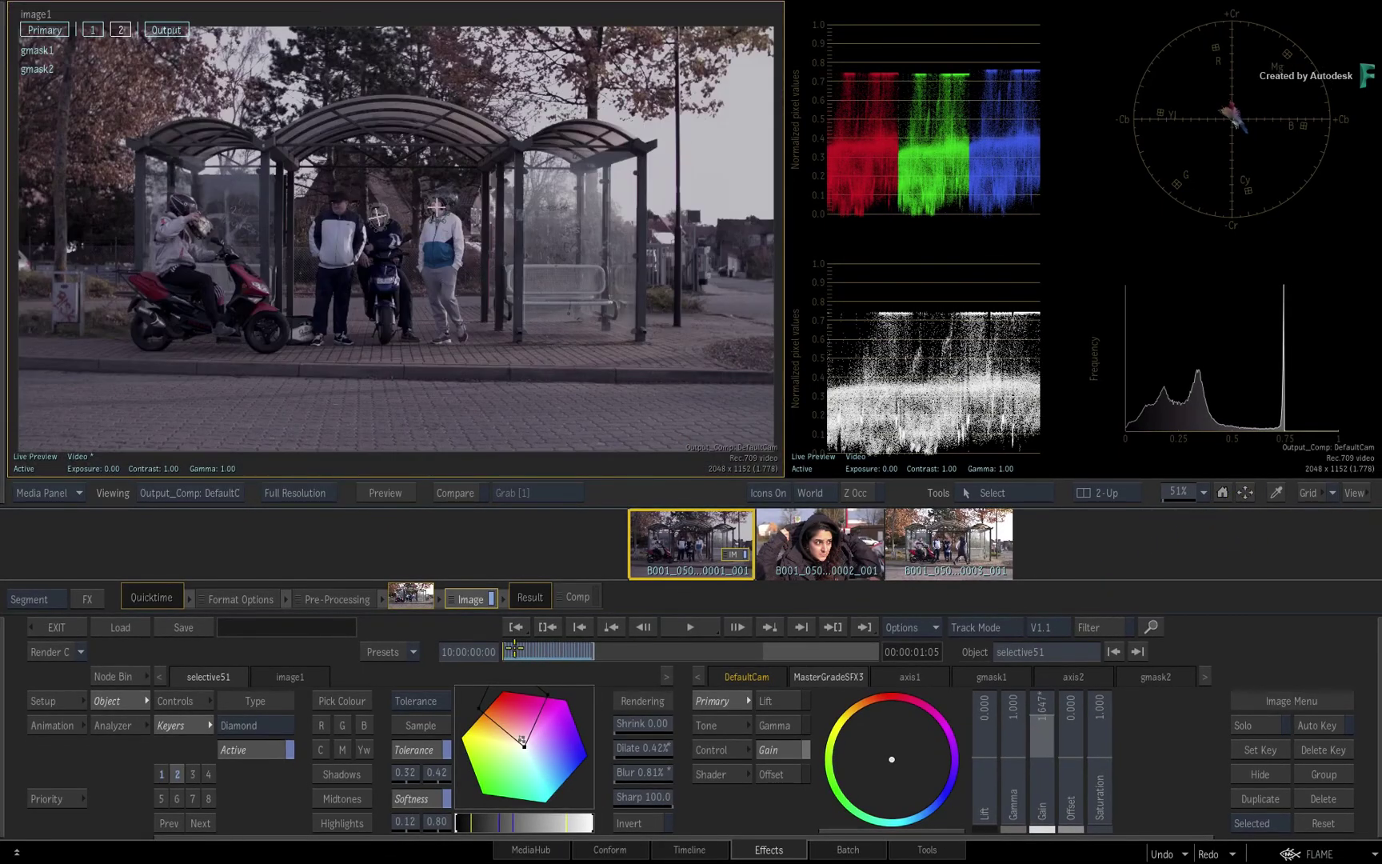
pyautogui.hotkey('alt', 'h')
pyautogui.moveTo(521, 652)
pyautogui.mouseDown()
pyautogui.moveTo(583, 647)
pyautogui.moveTo(516, 653)
pyautogui.mouseUp()
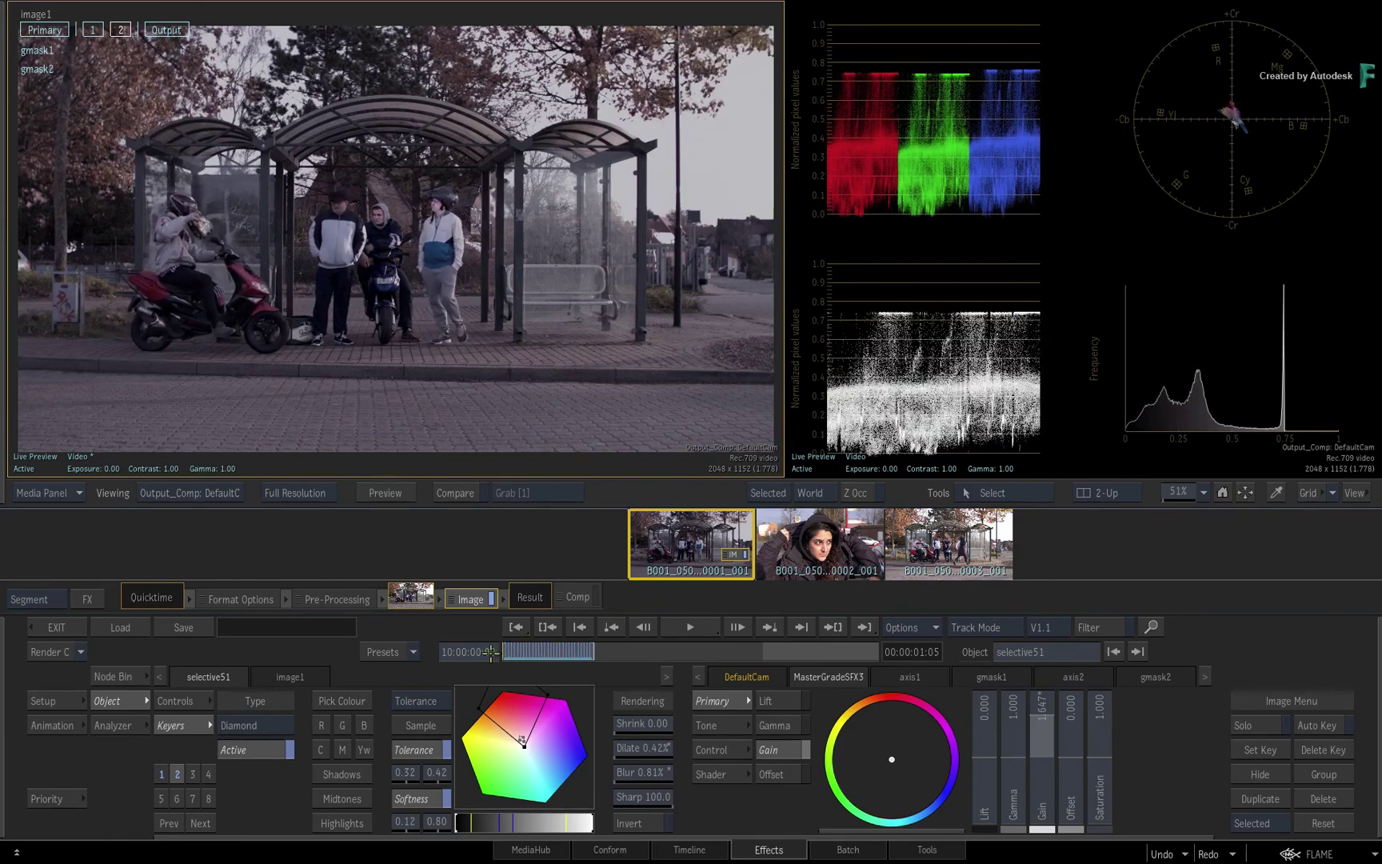
pyautogui.hotkey('alt', 'h')
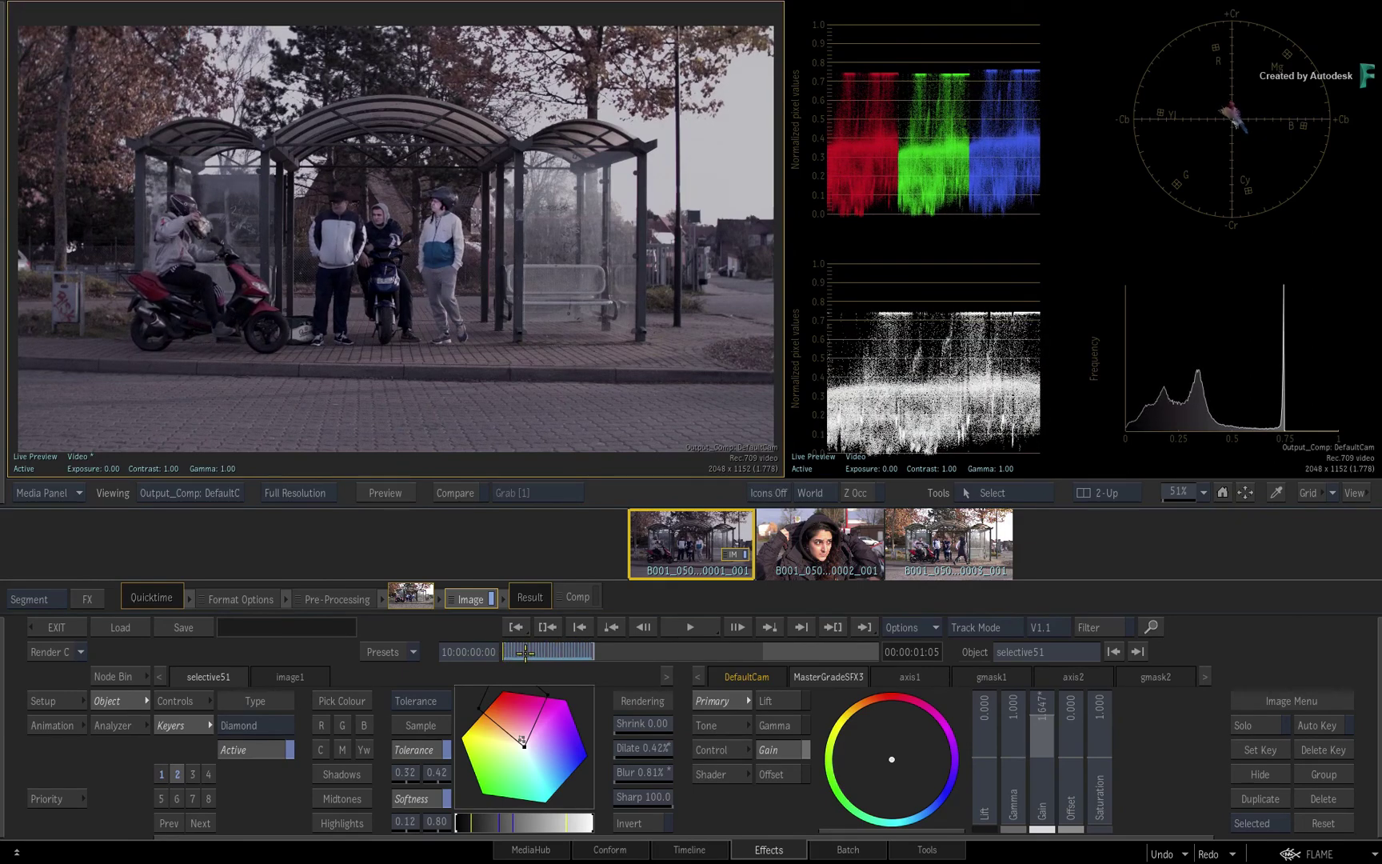
pyautogui.hotkey('alt', 'h')
pyautogui.moveTo(517, 651)
pyautogui.mouseDown()
pyautogui.moveTo(583, 644)
pyautogui.moveTo(473, 642)
pyautogui.mouseUp()
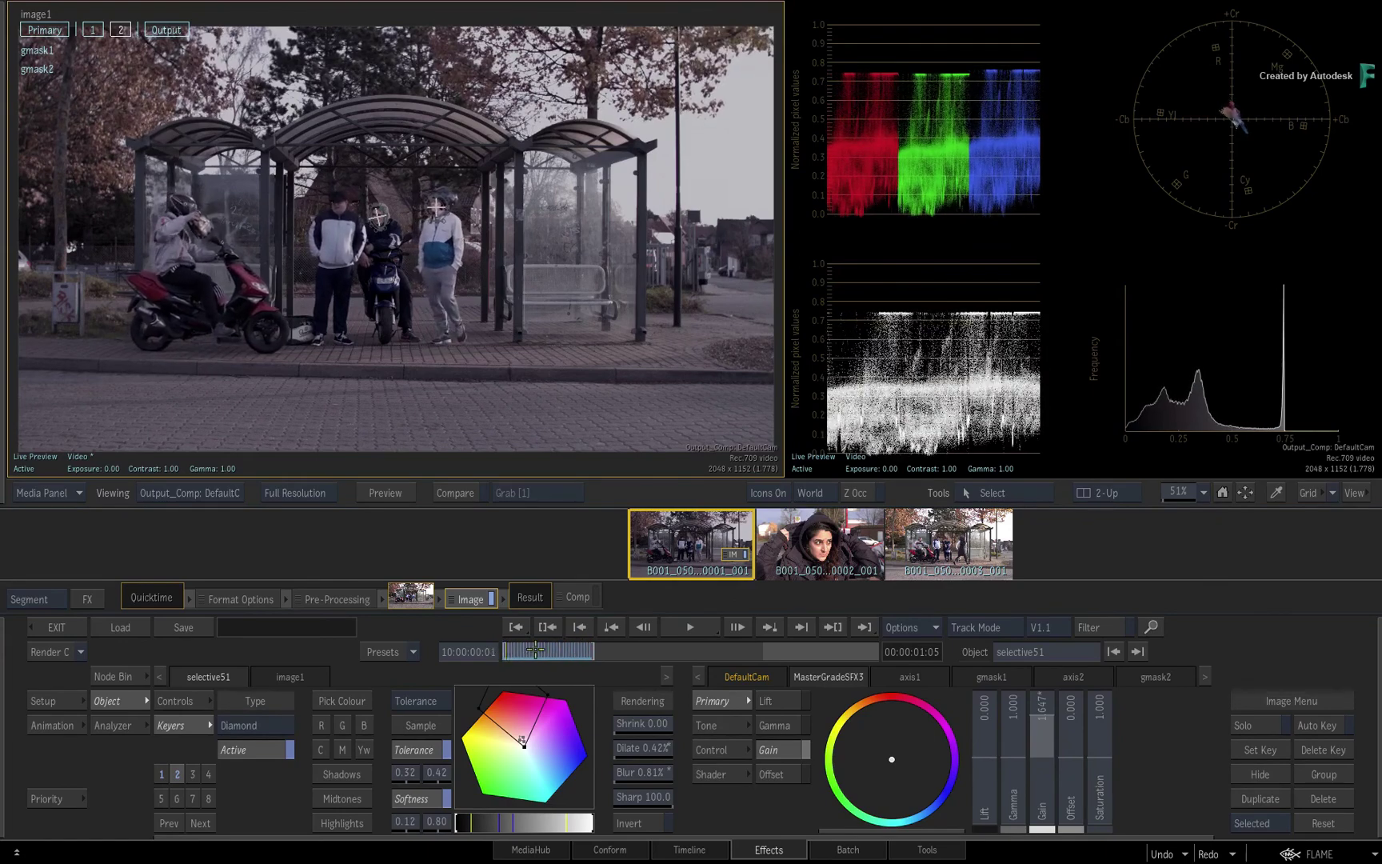